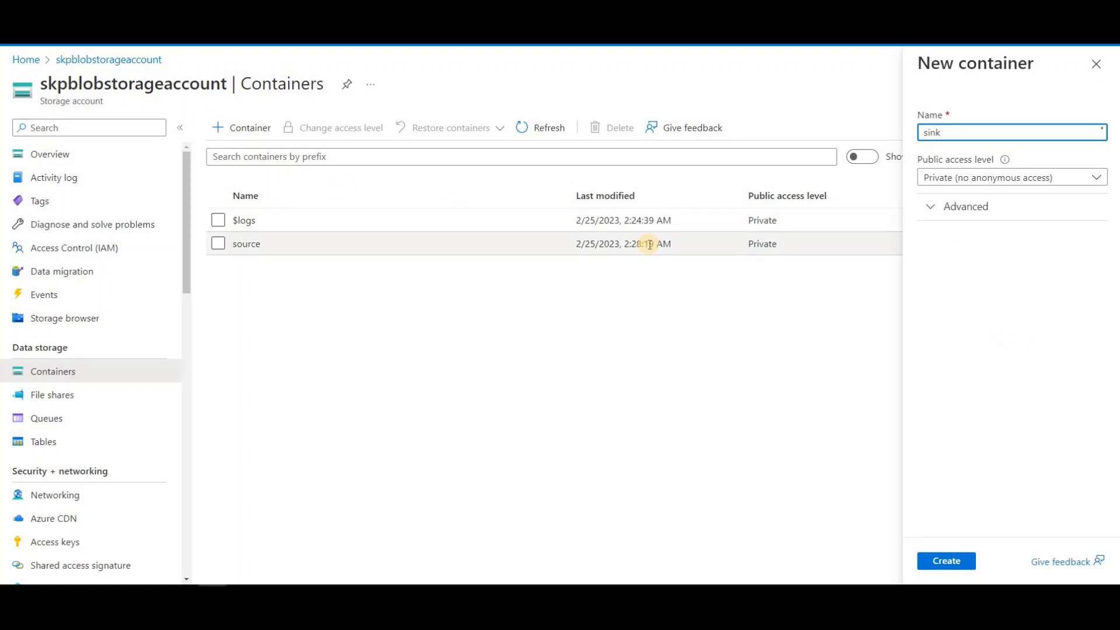
Step: Create the private container named sink in the storage account and check the contents of the sink and source containers
{"action": "left_click", "coordinate": [957, 561]}
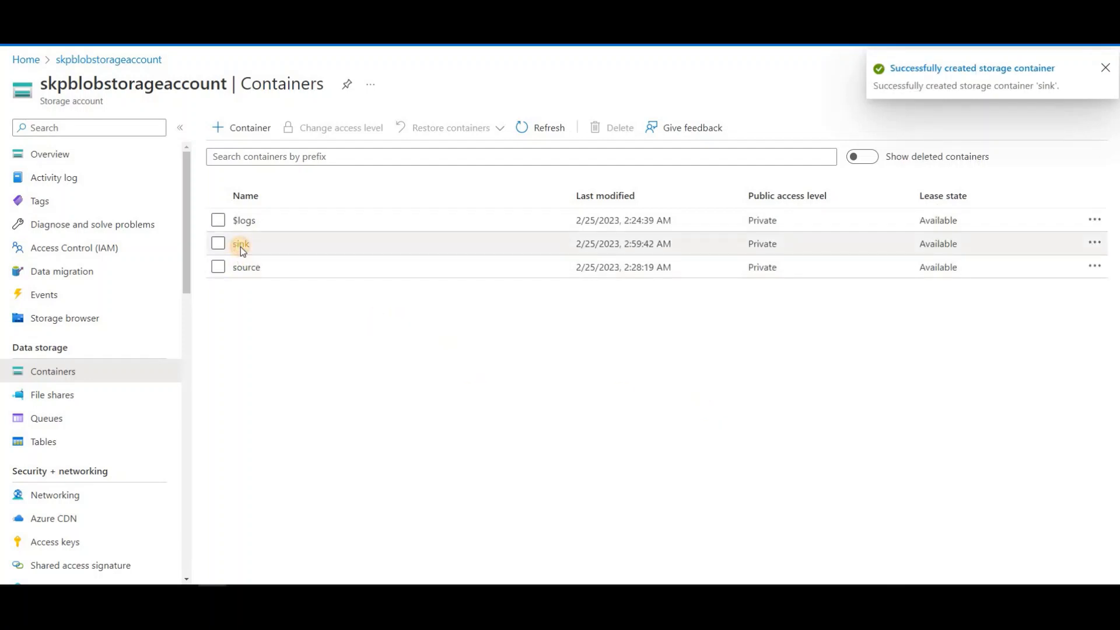
{"action": "left_click", "coordinate": [240, 245]}
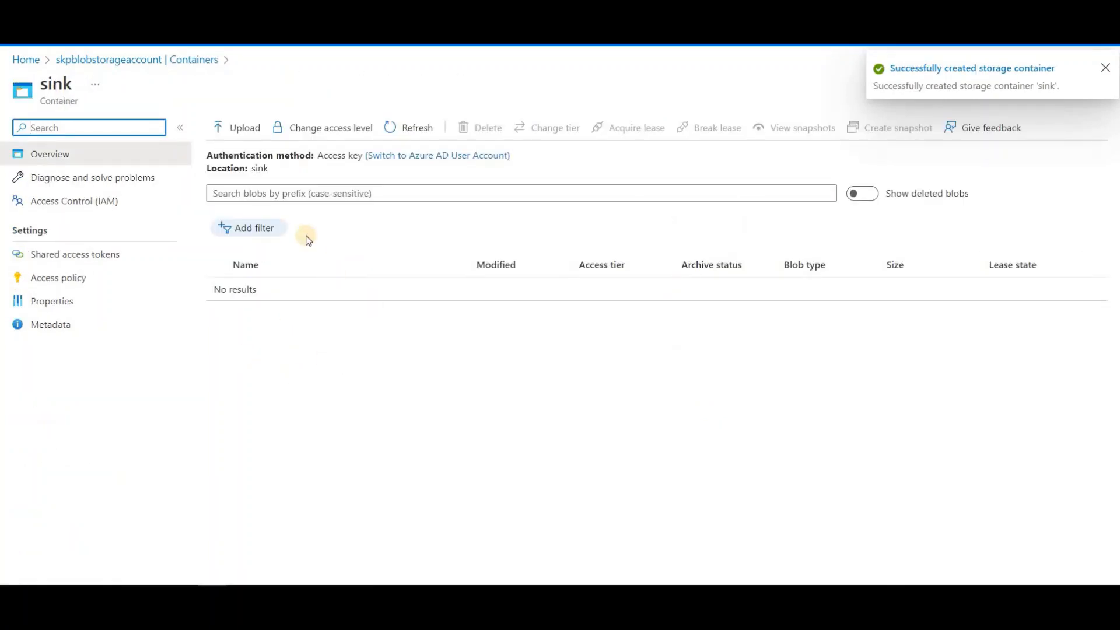
{"action": "left_click", "coordinate": [175, 59]}
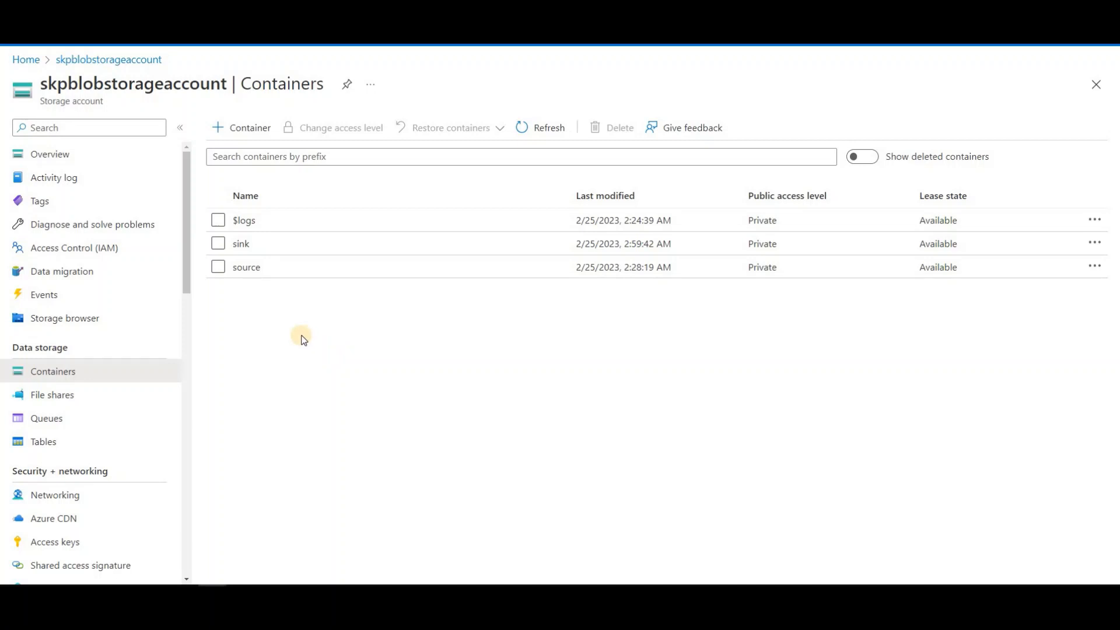
{"action": "left_click", "coordinate": [247, 268]}
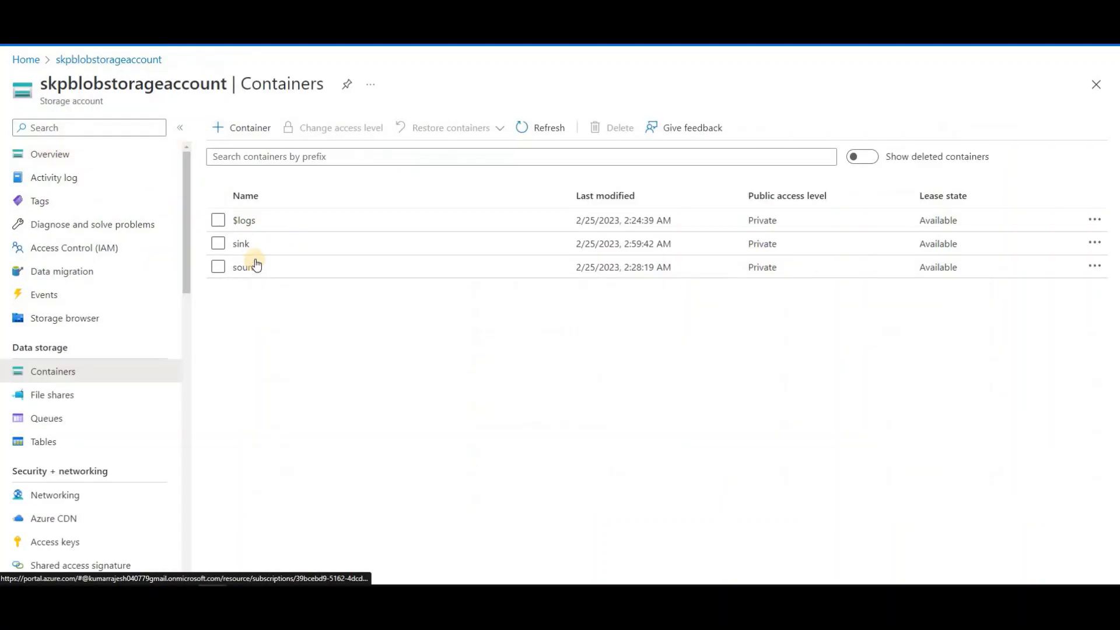
{"action": "left_click", "coordinate": [244, 245]}
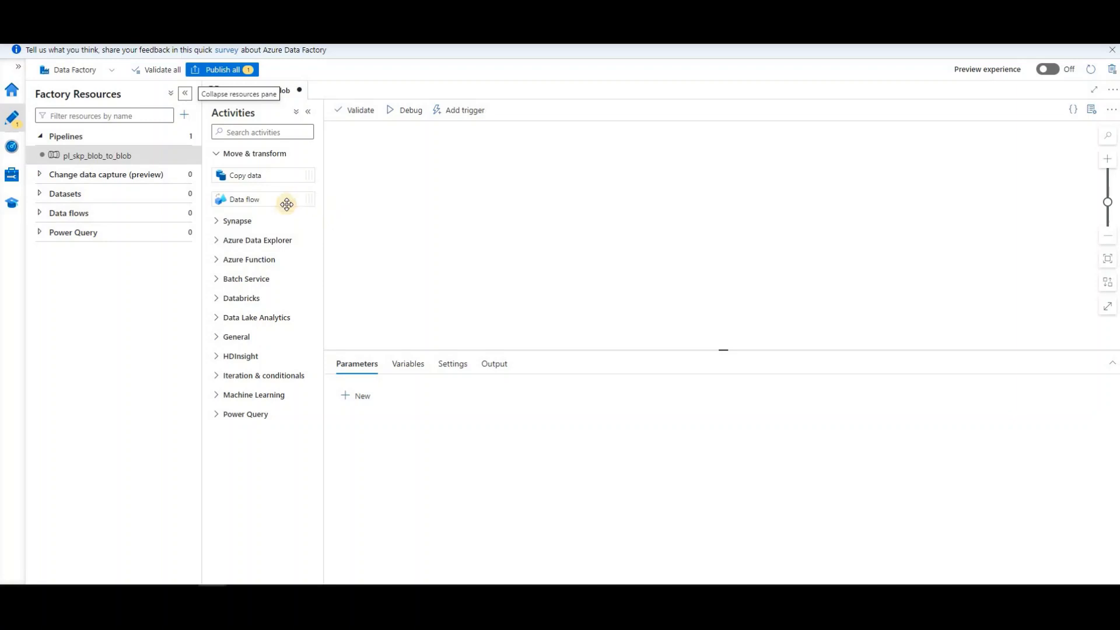
Step: Switch to Azure Data Factory and add a new blank pipeline to the factory resources
{"action": "left_click", "coordinate": [114, 161]}
{"action": "left_click", "coordinate": [182, 138]}
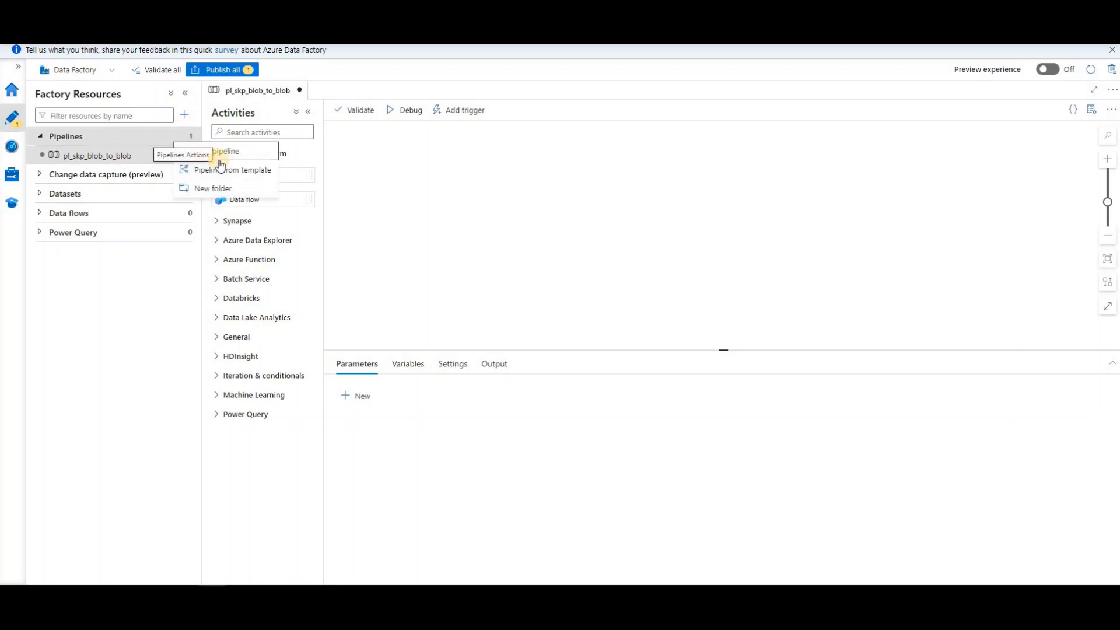
{"action": "left_click", "coordinate": [184, 118]}
{"action": "left_click", "coordinate": [185, 117]}
{"action": "mouse_move", "coordinate": [223, 137]}
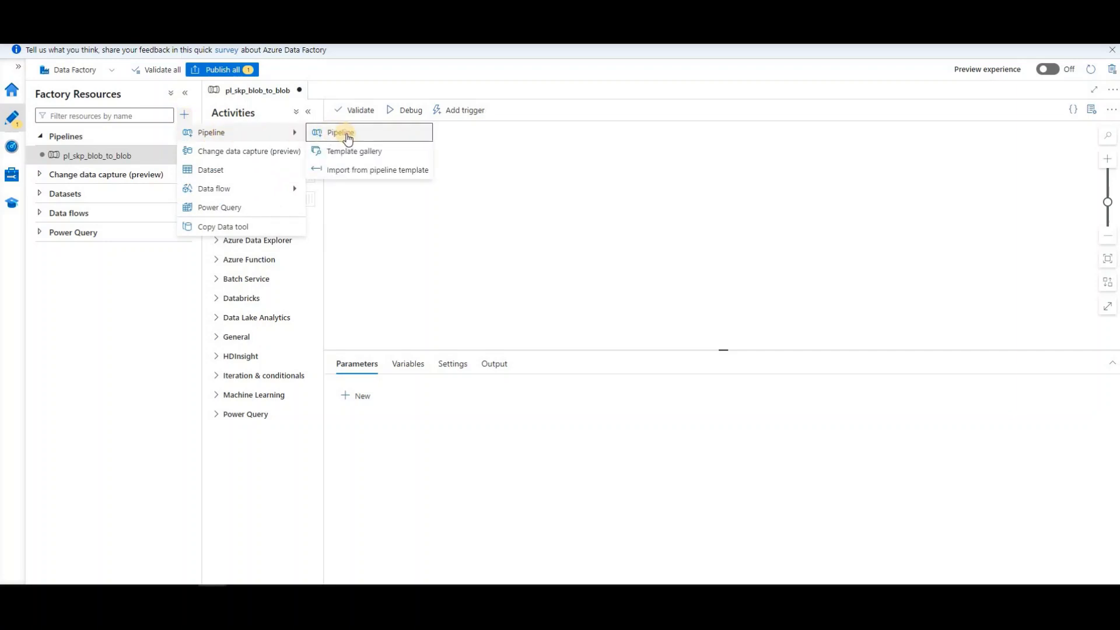
{"action": "left_click", "coordinate": [344, 133]}
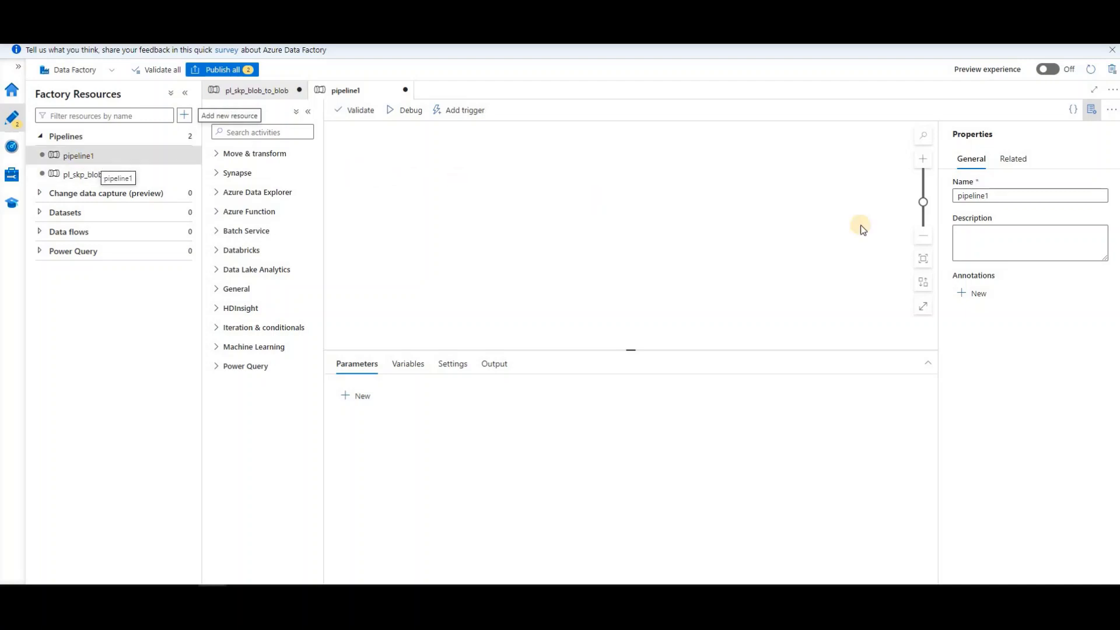
Step: Examine the new pipeline's name property and toggle its properties pane, leaving it hidden
{"action": "left_click_drag", "start_coordinate": [994, 194], "coordinate": [940, 198]}
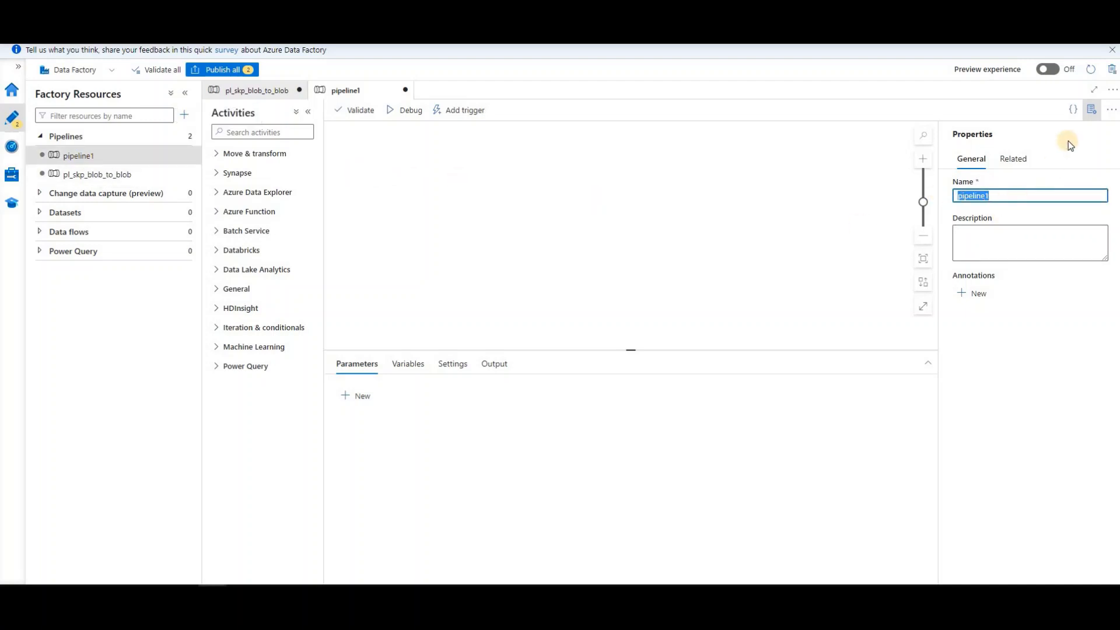
{"action": "left_click", "coordinate": [1093, 112]}
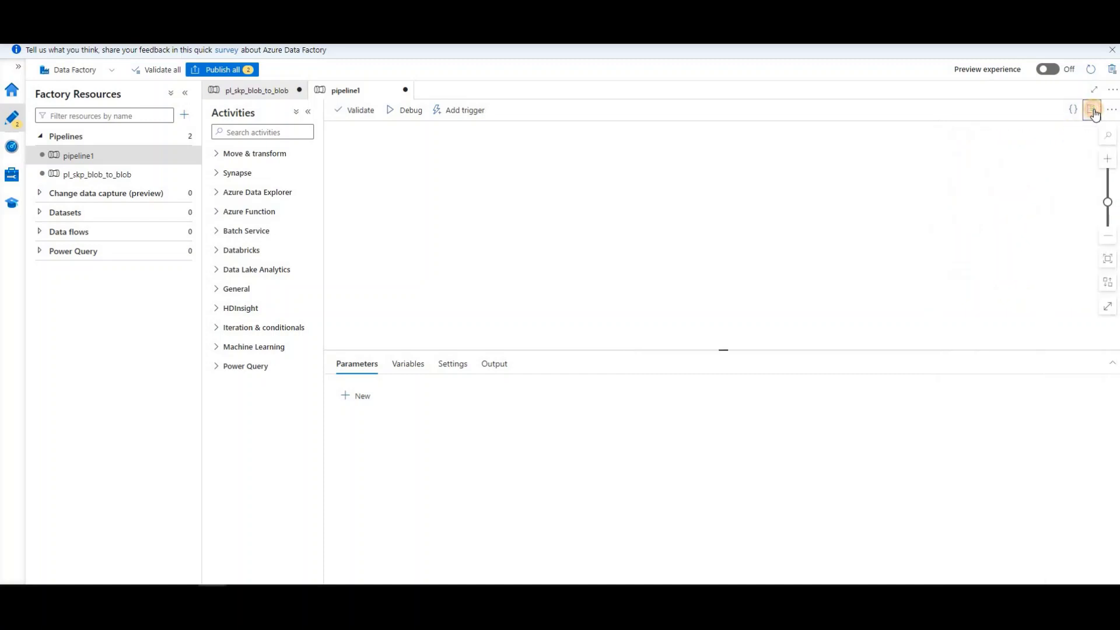
{"action": "left_click", "coordinate": [1093, 112]}
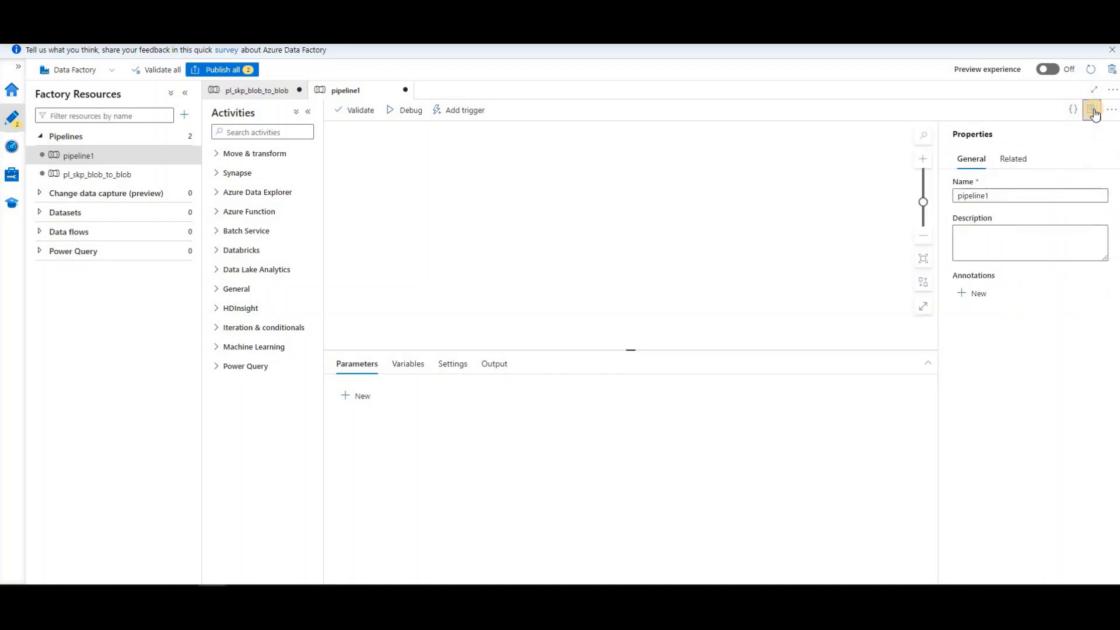
{"action": "left_click", "coordinate": [1093, 112]}
{"action": "left_click", "coordinate": [1093, 112]}
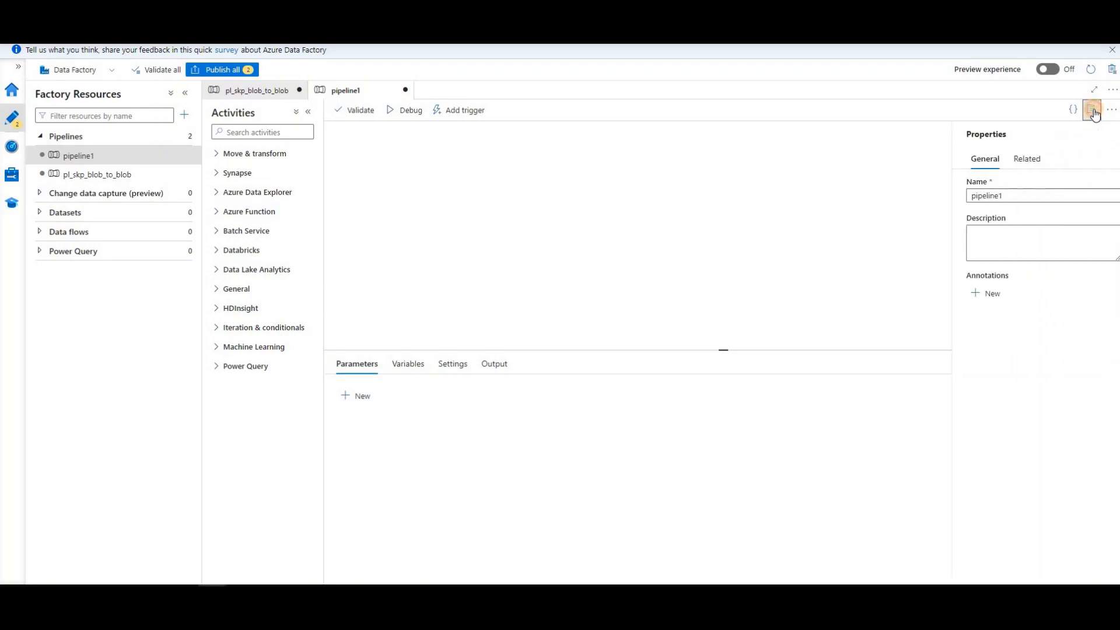
{"action": "left_click", "coordinate": [1093, 112]}
{"action": "left_click", "coordinate": [1093, 112]}
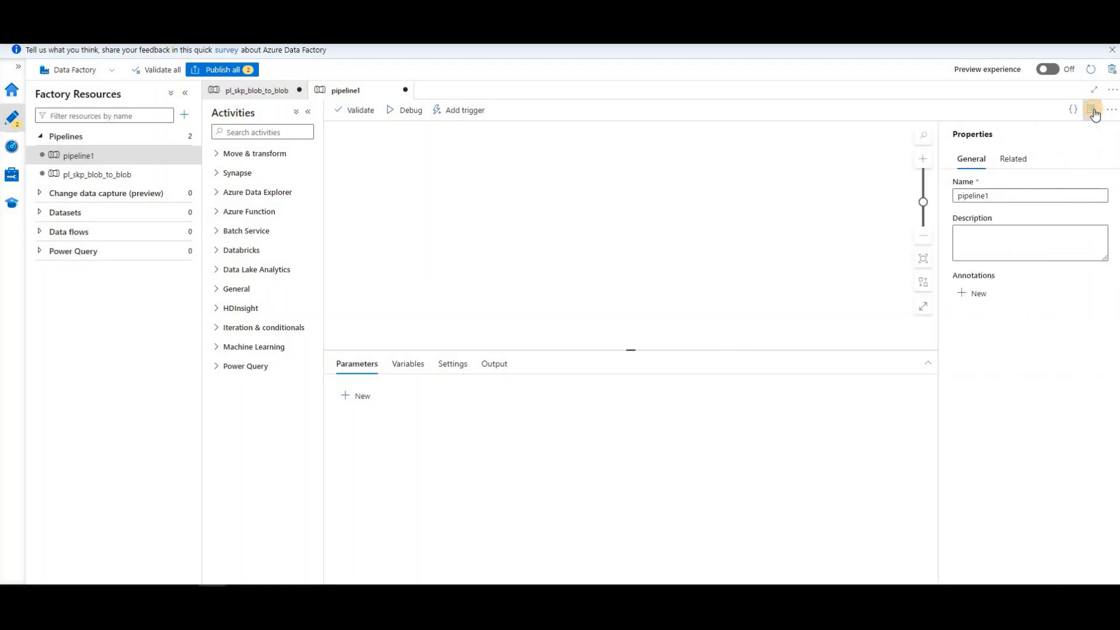
{"action": "left_click", "coordinate": [1093, 112]}
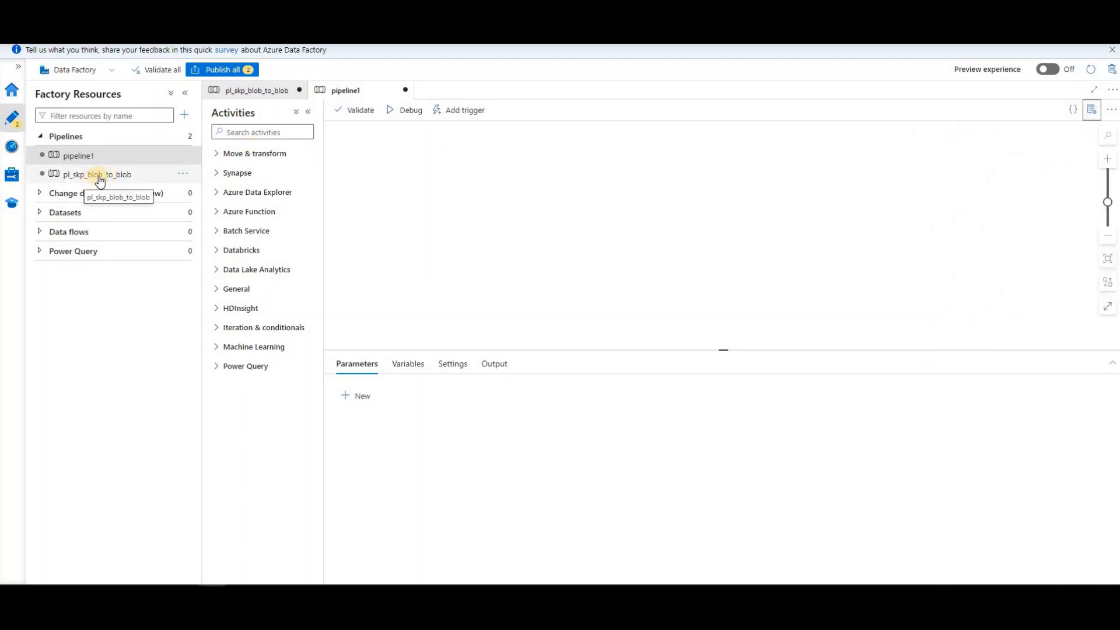
Step: Delete pipeline1 from the factory resources and confirm the deletion
{"action": "left_click", "coordinate": [184, 158]}
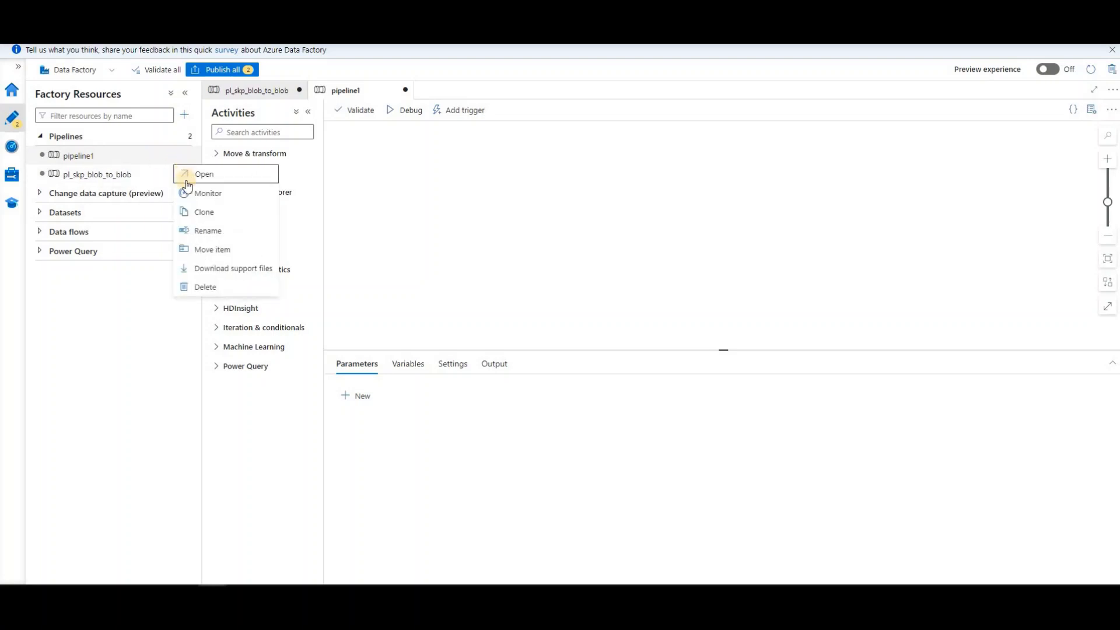
{"action": "left_click", "coordinate": [205, 287]}
{"action": "left_click", "coordinate": [487, 351]}
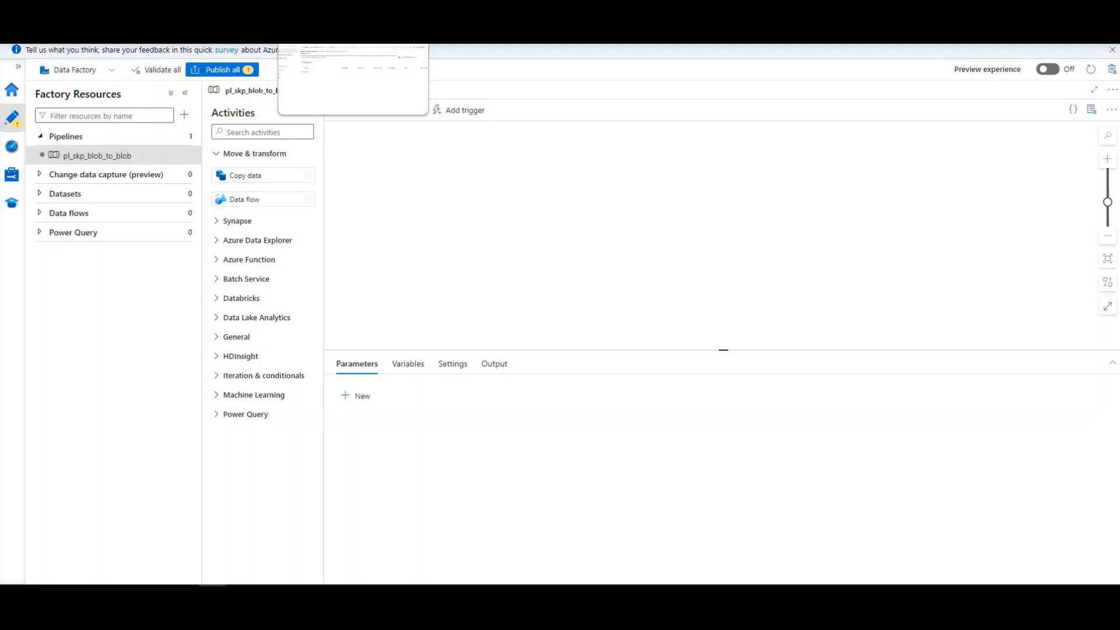
Step: Check the containers of skpblobstorageaccount in the Azure portal, and add a Copy data activity to the pl_skp_blob_to_blob pipeline in Data Factory
{"action": "left_click", "coordinate": [350, 82]}
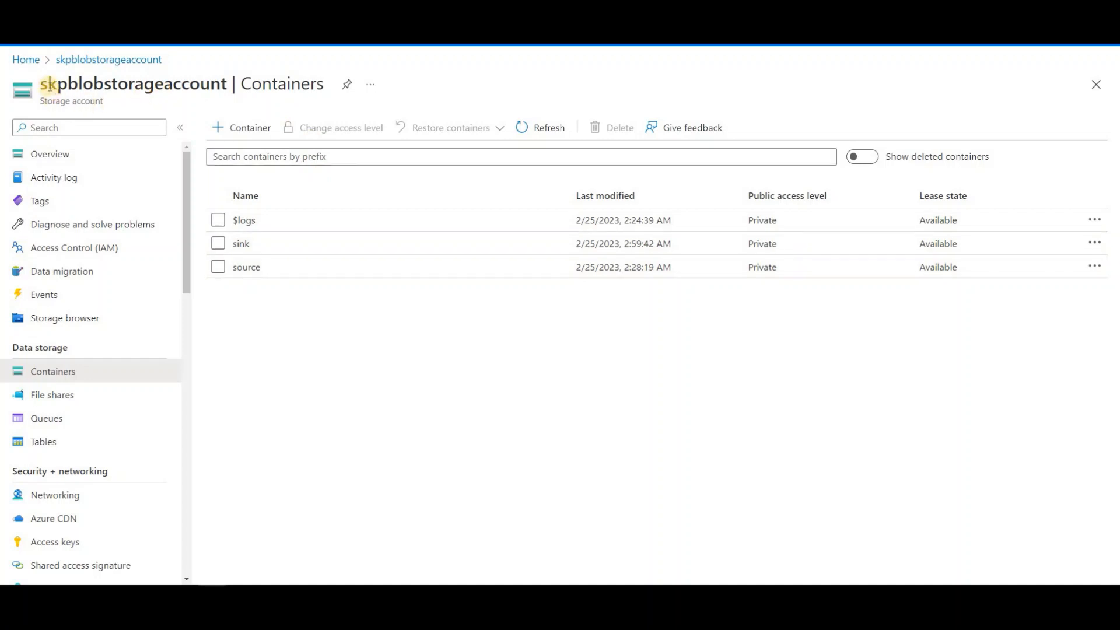
{"action": "left_click_drag", "start_coordinate": [45, 84], "coordinate": [236, 85]}
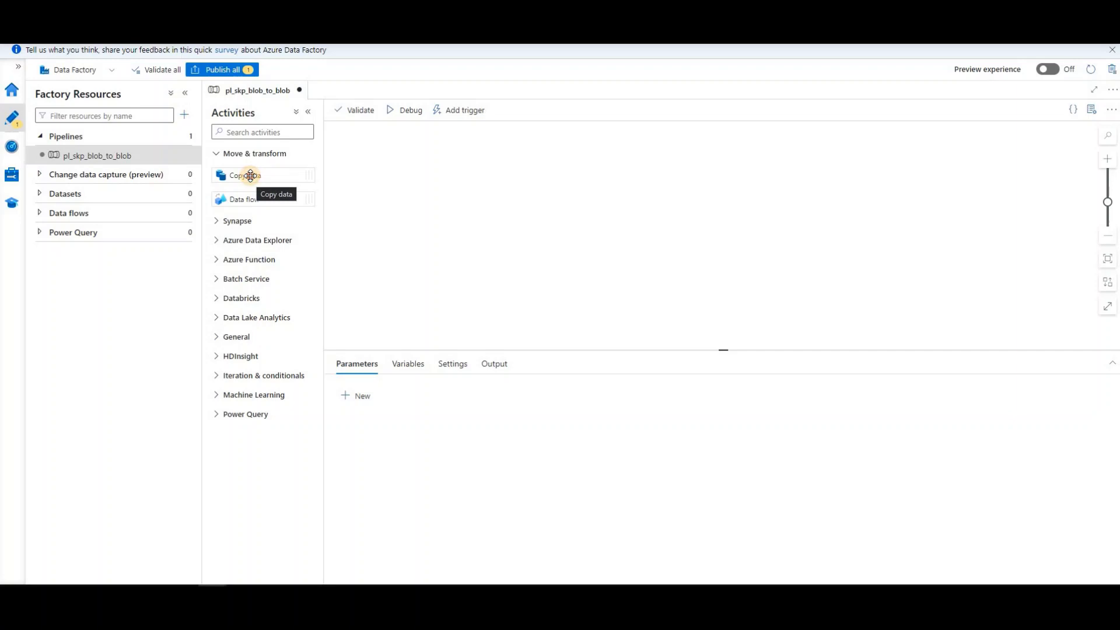
{"action": "left_click_drag", "start_coordinate": [251, 175], "coordinate": [642, 189]}
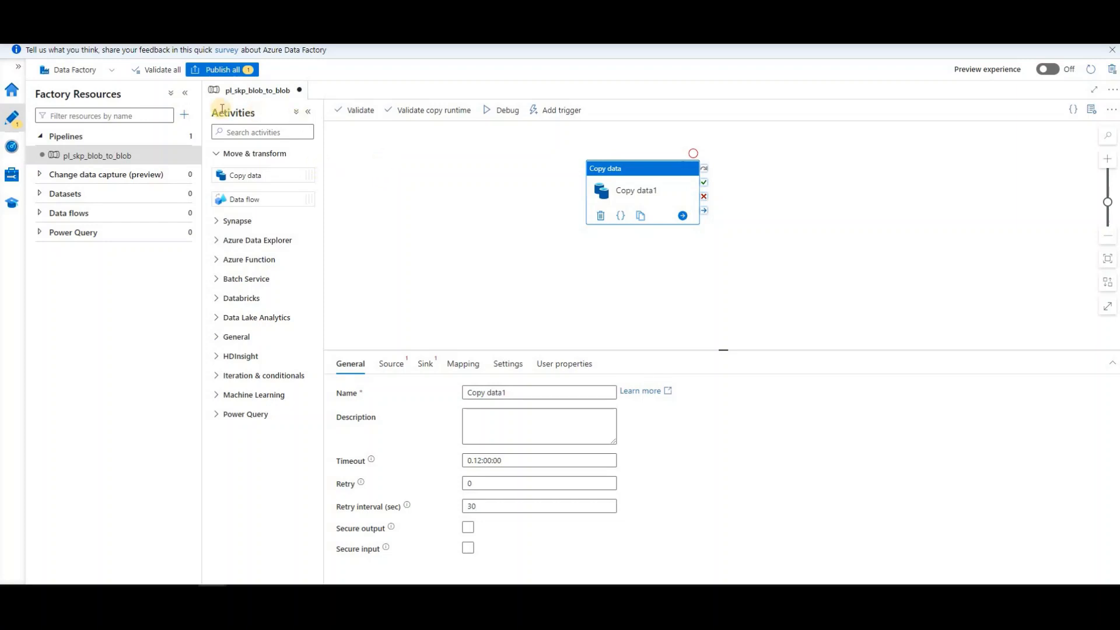
Step: Collapse the Factory Resources and Activities panes and enlarge the settings area below the pipeline canvas
{"action": "left_click", "coordinate": [185, 95]}
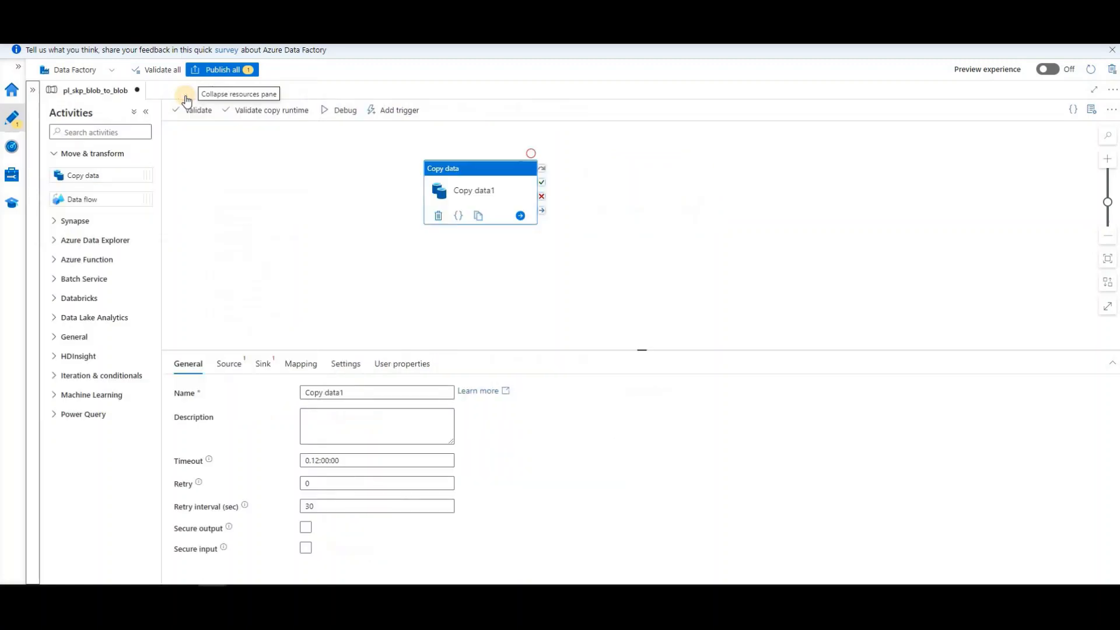
{"action": "left_click", "coordinate": [34, 92]}
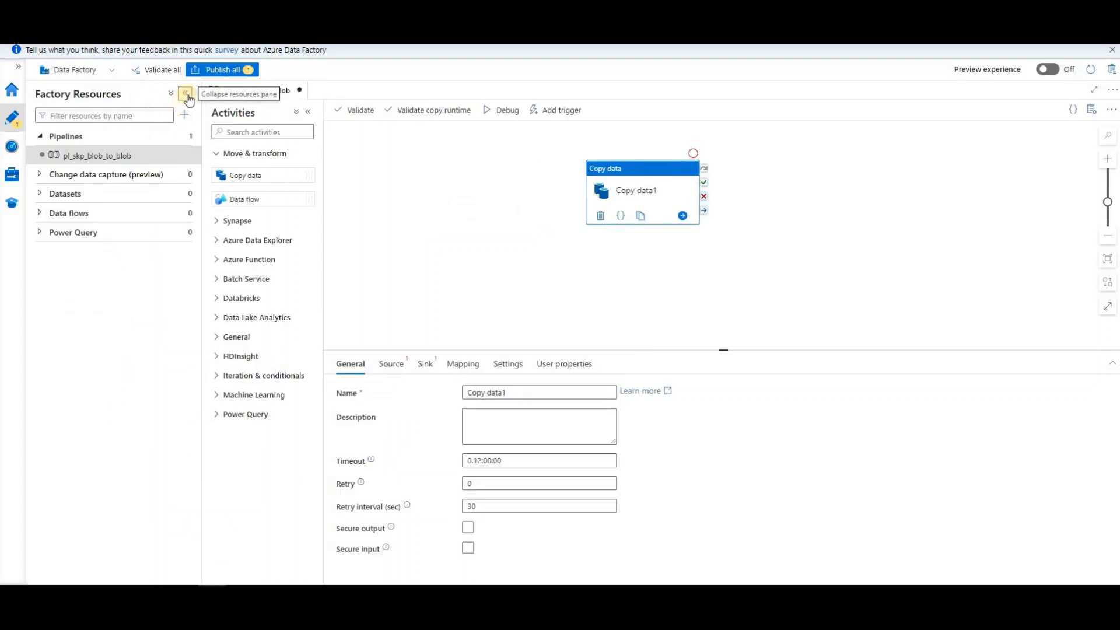
{"action": "left_click", "coordinate": [186, 94]}
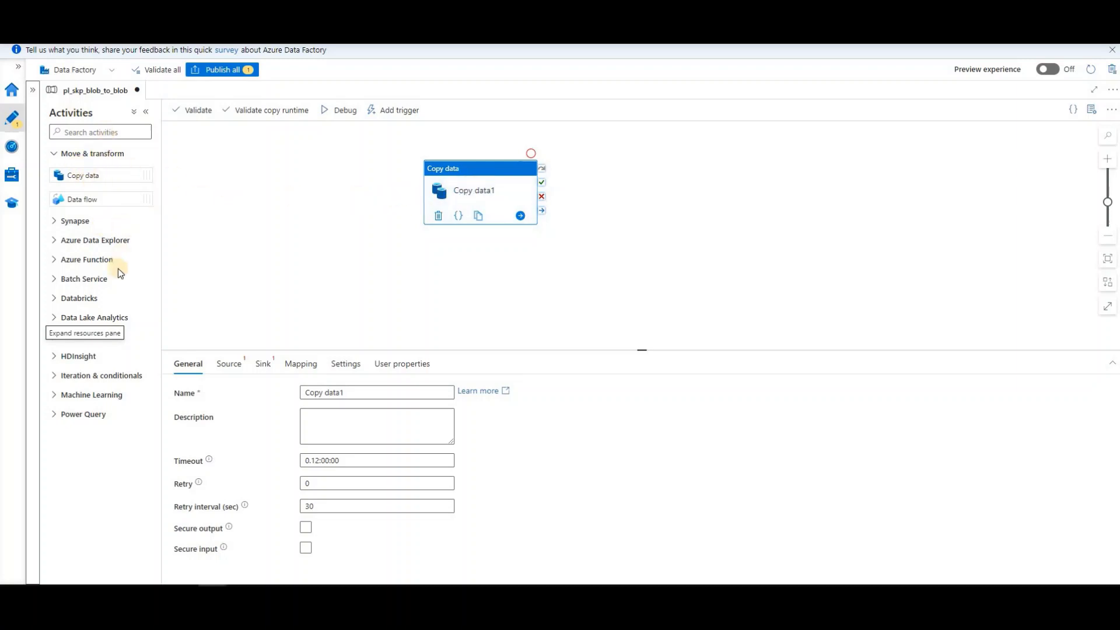
{"action": "left_click", "coordinate": [146, 115]}
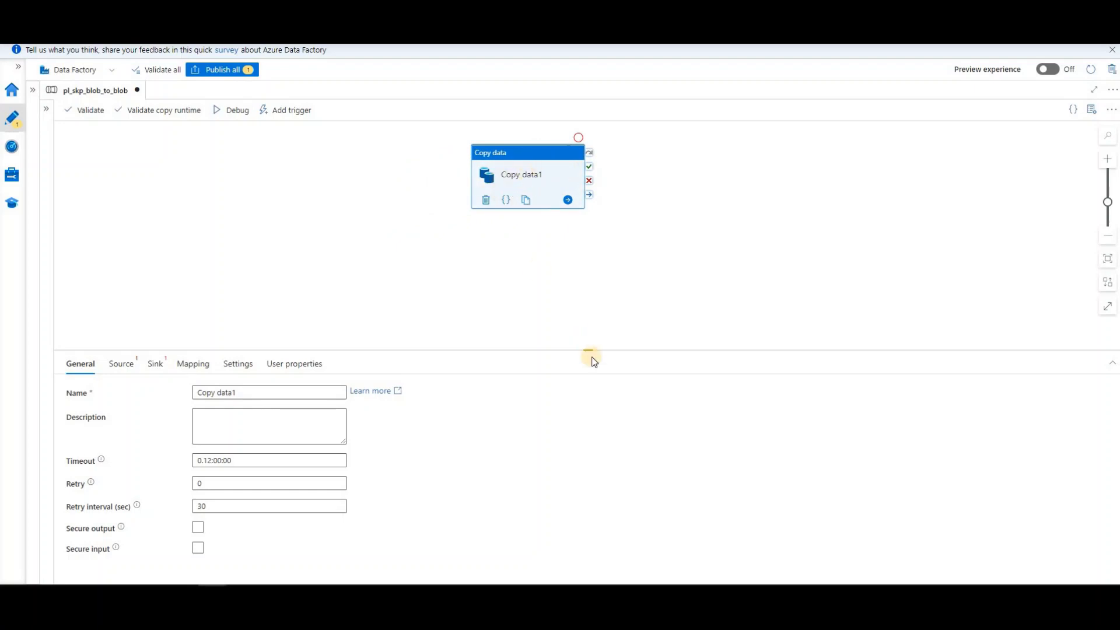
{"action": "left_click_drag", "start_coordinate": [589, 350], "coordinate": [576, 243]}
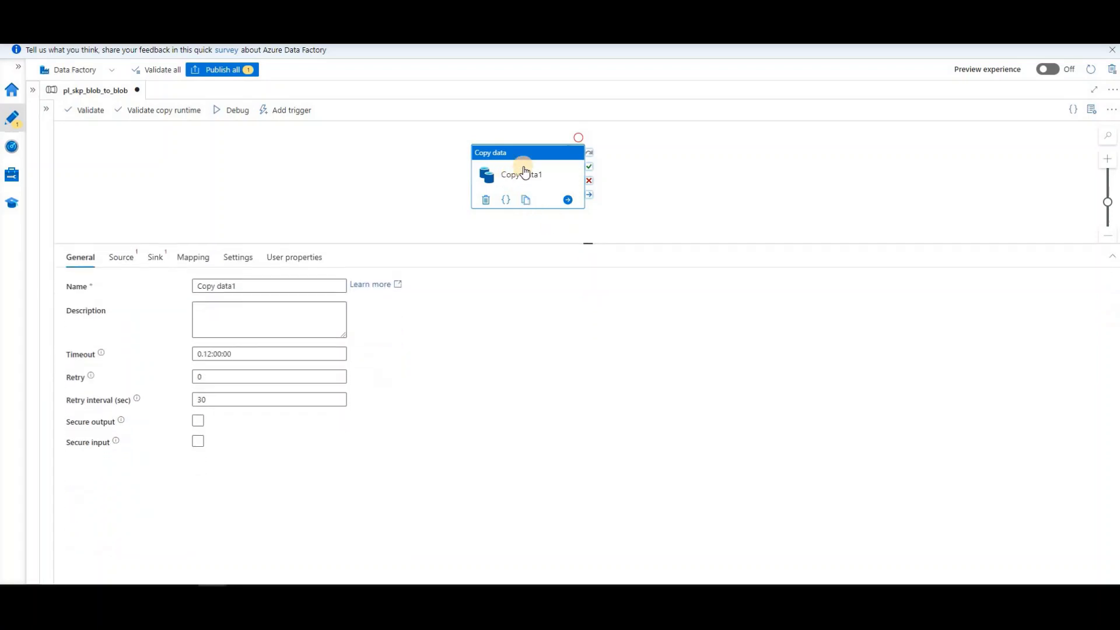
Step: Rename the Copy data activity as copy_data_source_to_sink
{"action": "left_click", "coordinate": [235, 284]}
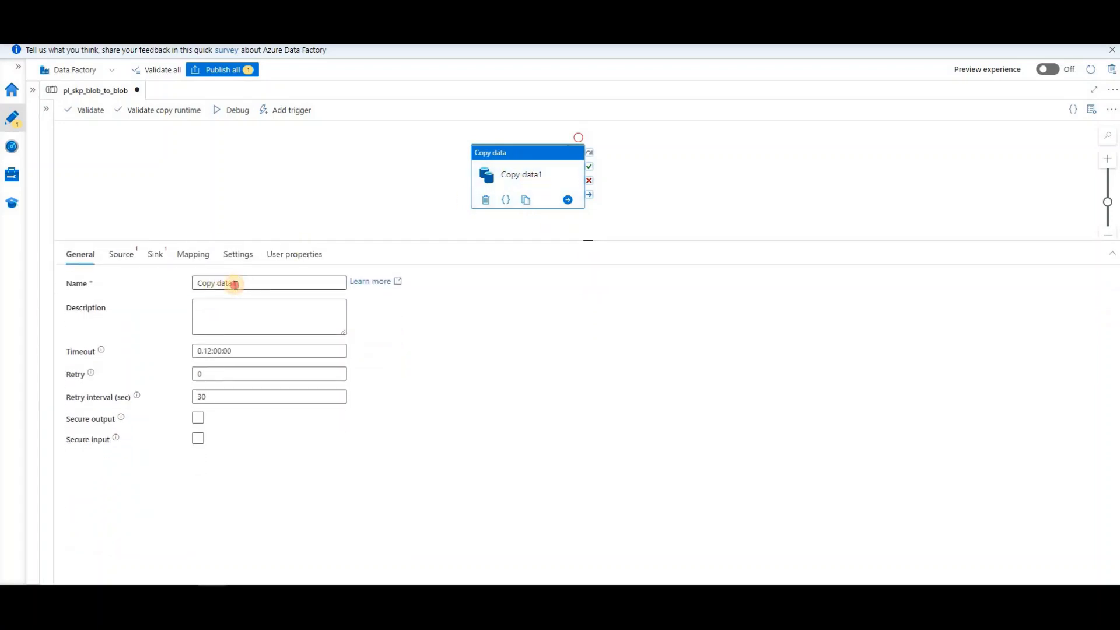
{"action": "left_click_drag", "start_coordinate": [234, 284], "coordinate": [195, 283]}
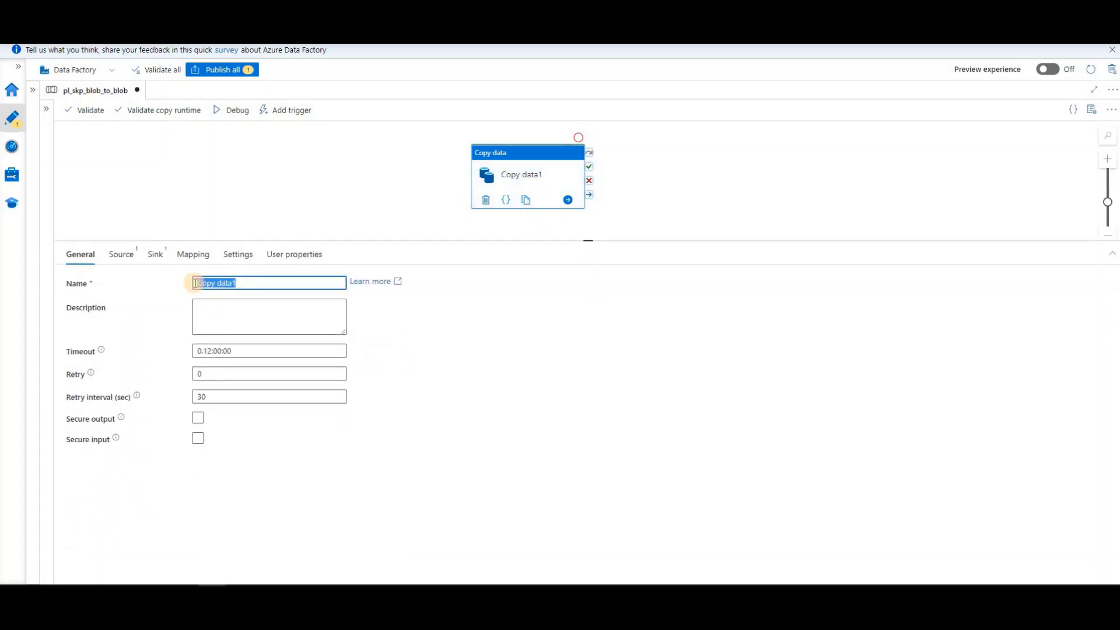
{"action": "type", "text": "co"}
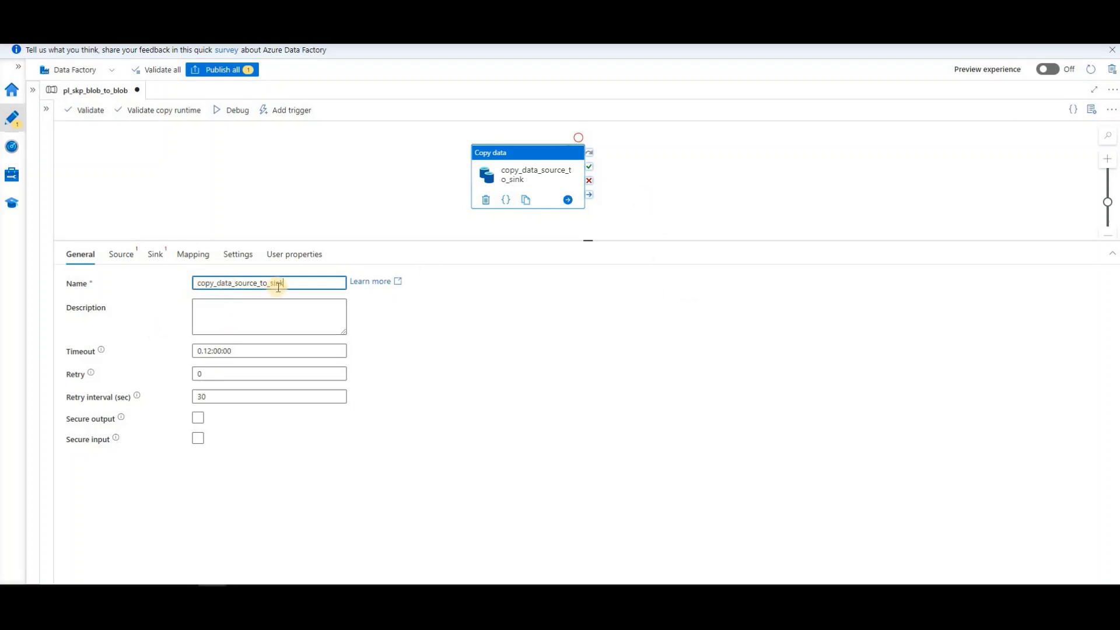
{"action": "left_click", "coordinate": [530, 178]}
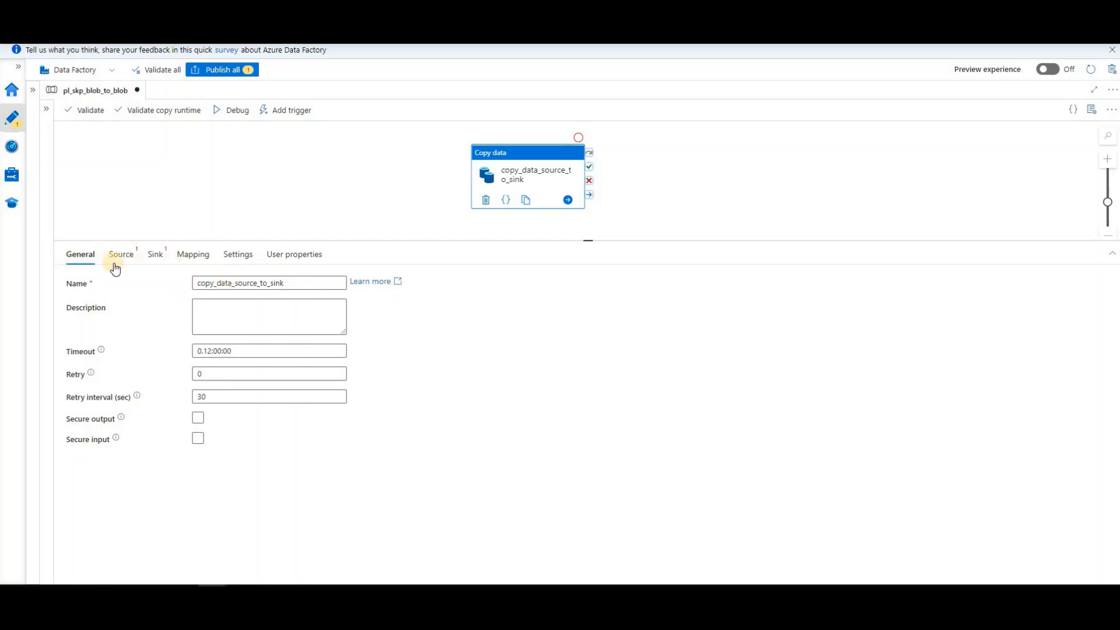
{"action": "double_click", "coordinate": [214, 282]}
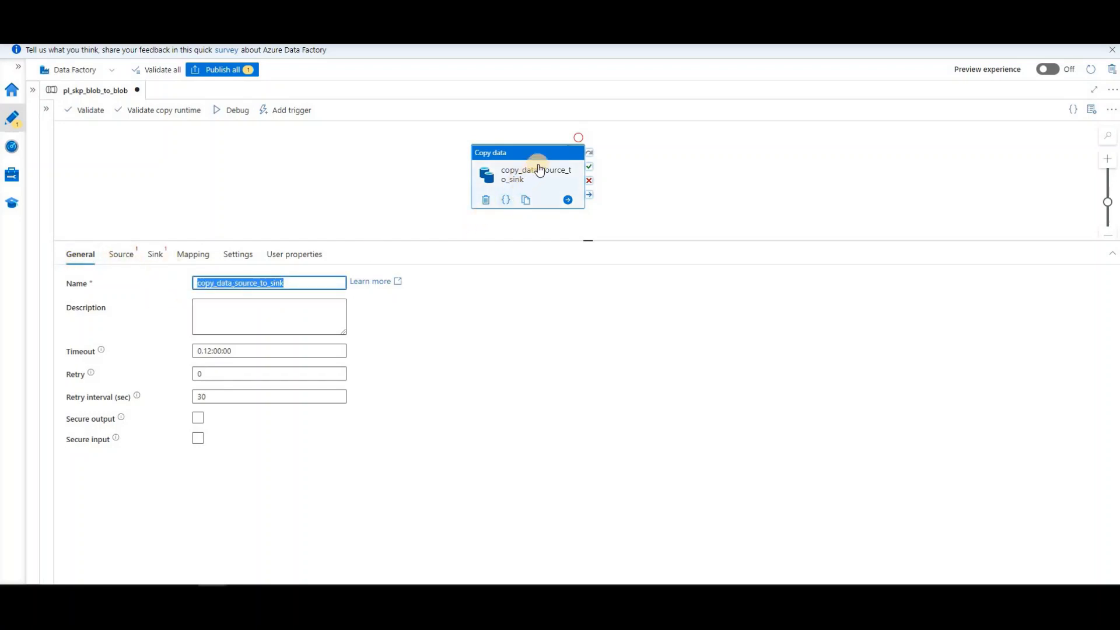
Step: Check the source container's files in the Azure portal, and start a new source dataset on Azure Blob Storage for the copy activity in Data Factory
{"action": "left_click", "coordinate": [123, 256]}
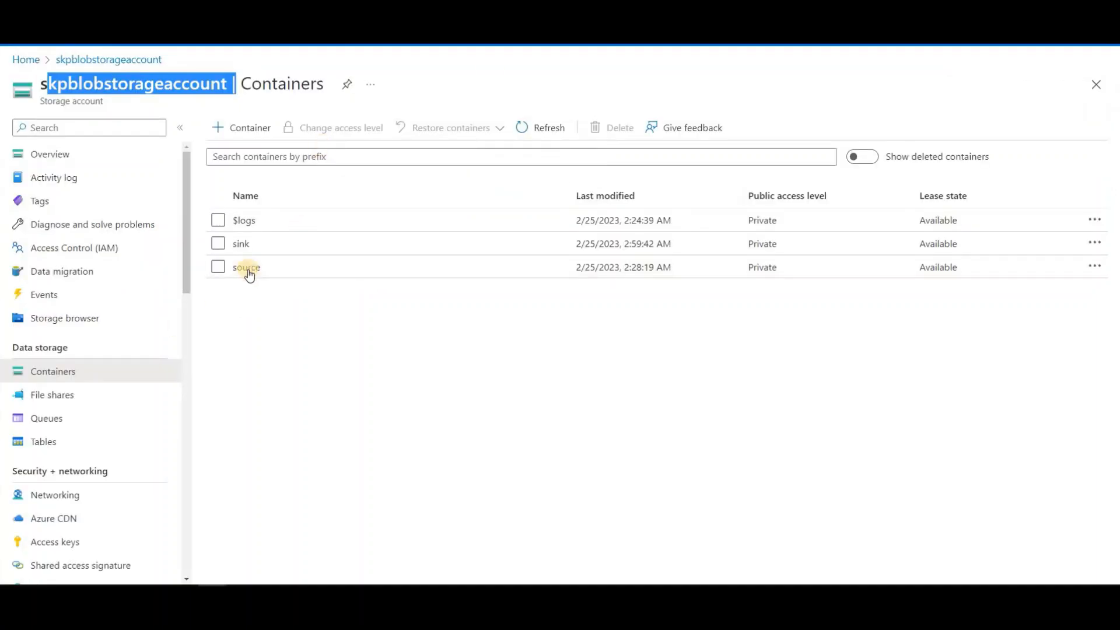
{"action": "left_click", "coordinate": [248, 268]}
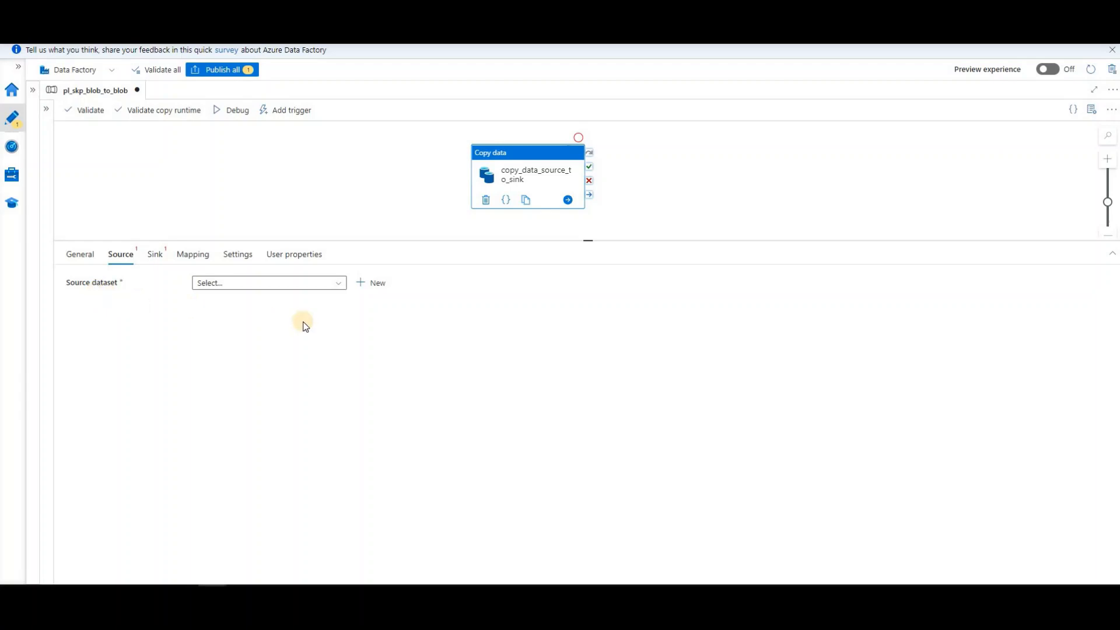
{"action": "left_click", "coordinate": [373, 283]}
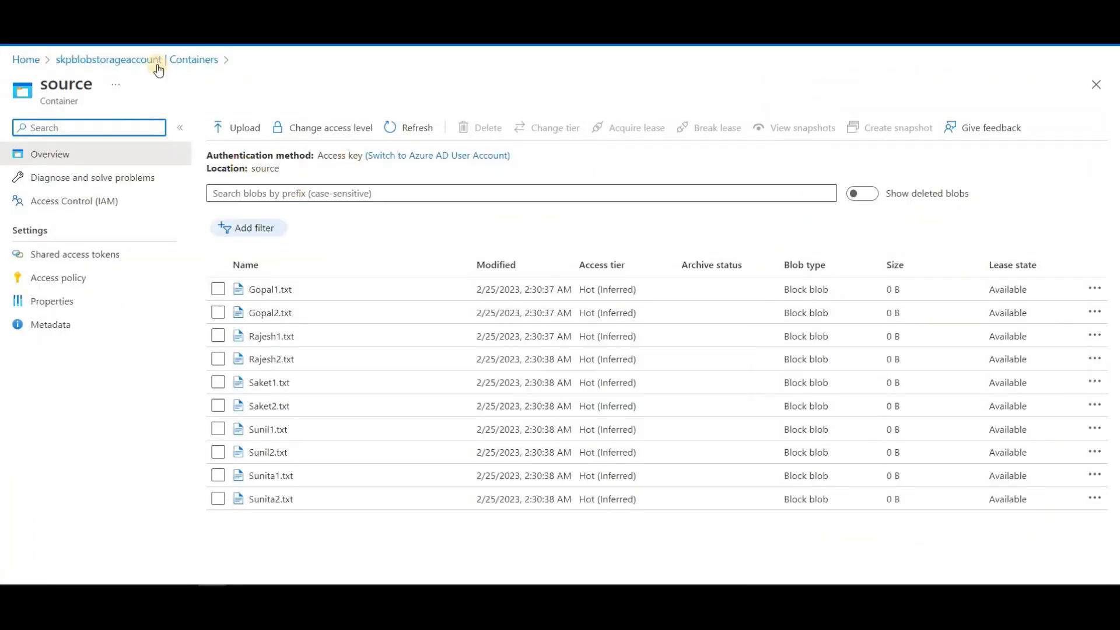
{"action": "left_click", "coordinate": [142, 60]}
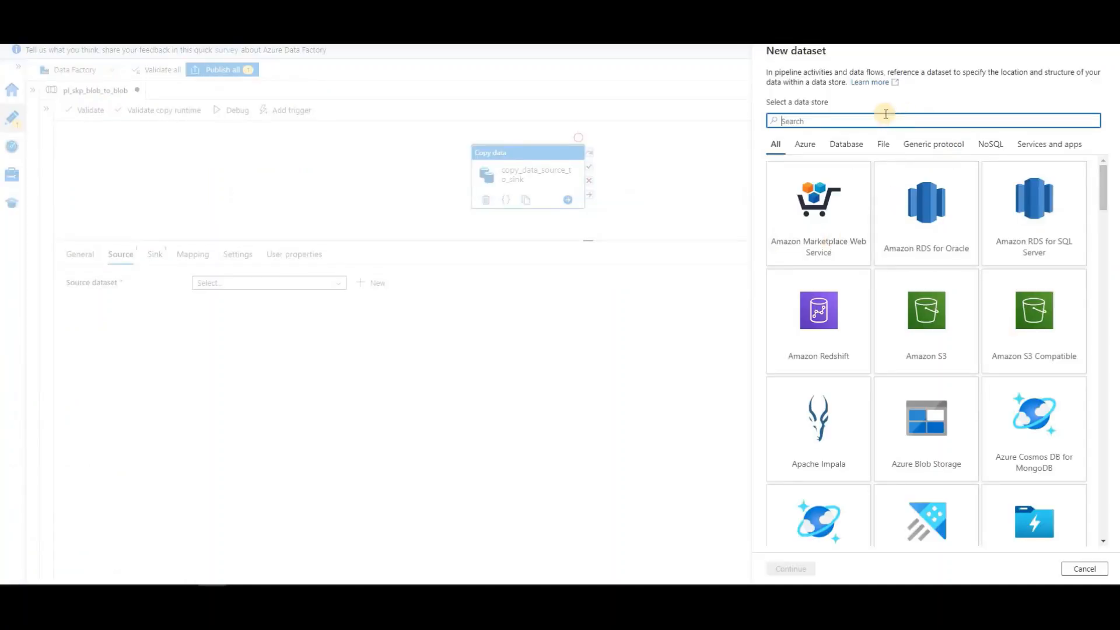
{"action": "type", "text": "blob"}
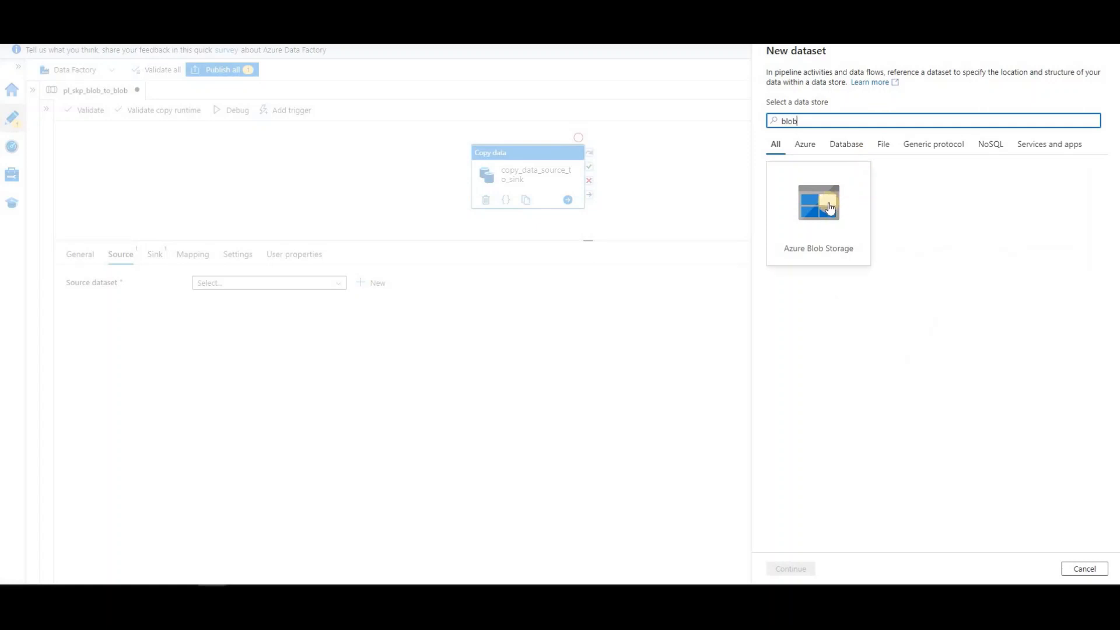
{"action": "left_click", "coordinate": [829, 208]}
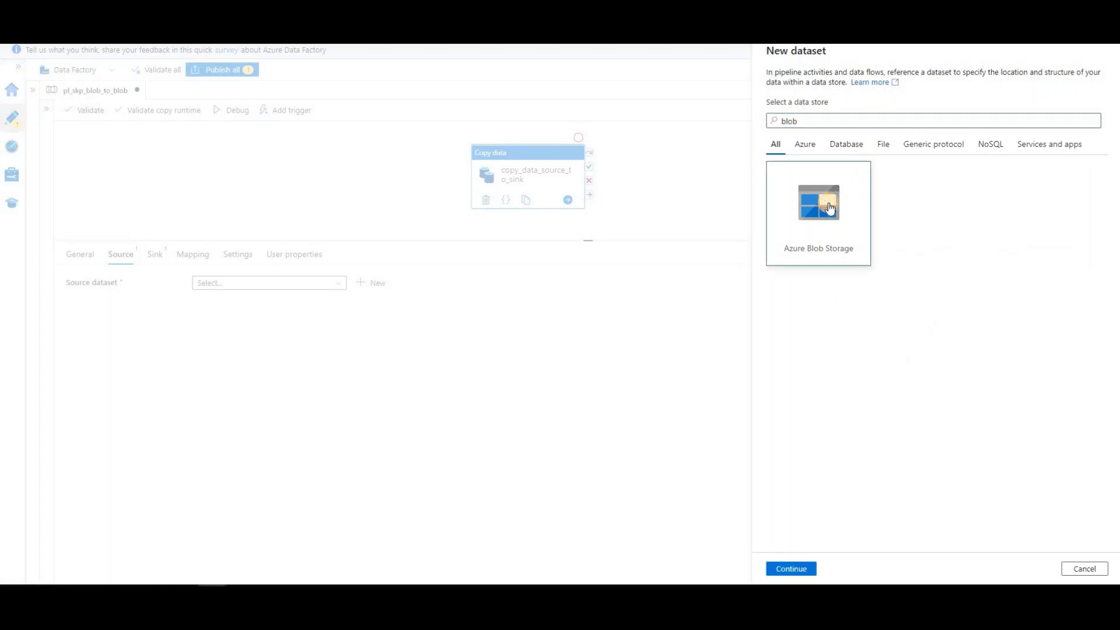
{"action": "left_click", "coordinate": [792, 571]}
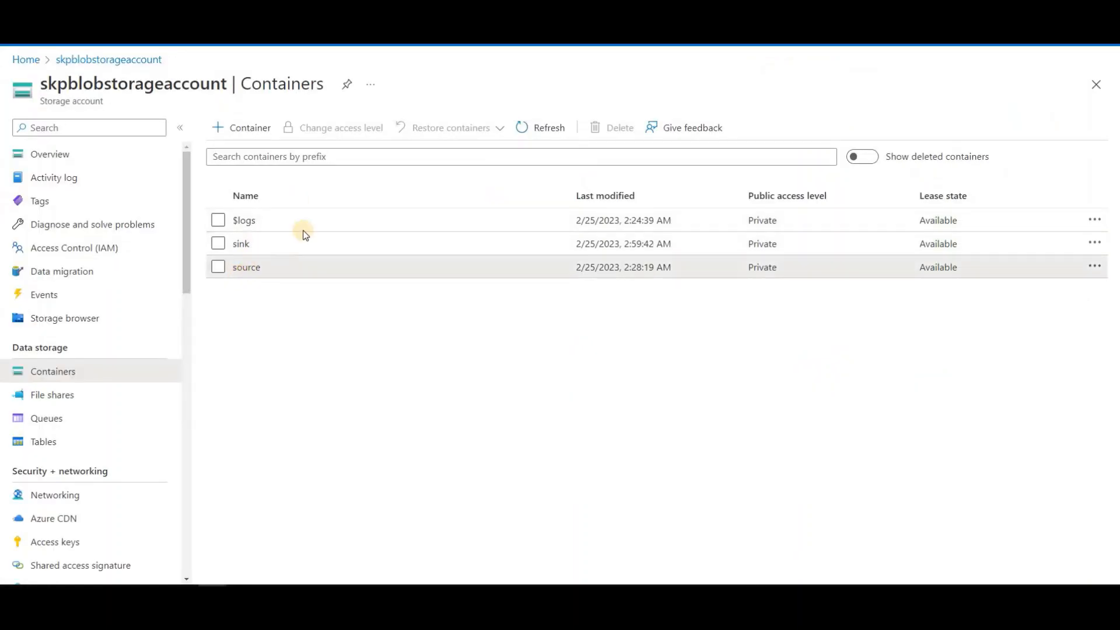
Step: Check the file types in the source container in the Azure portal, and choose DelimitedText as the source dataset's format in Data Factory
{"action": "left_click", "coordinate": [248, 266]}
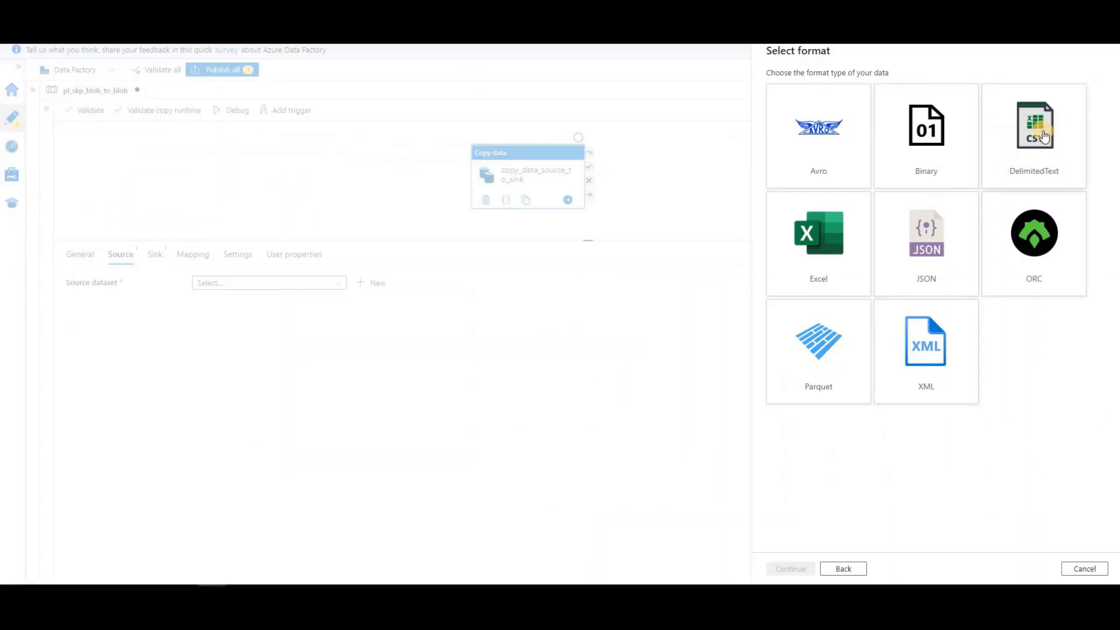
{"action": "left_click", "coordinate": [1043, 136]}
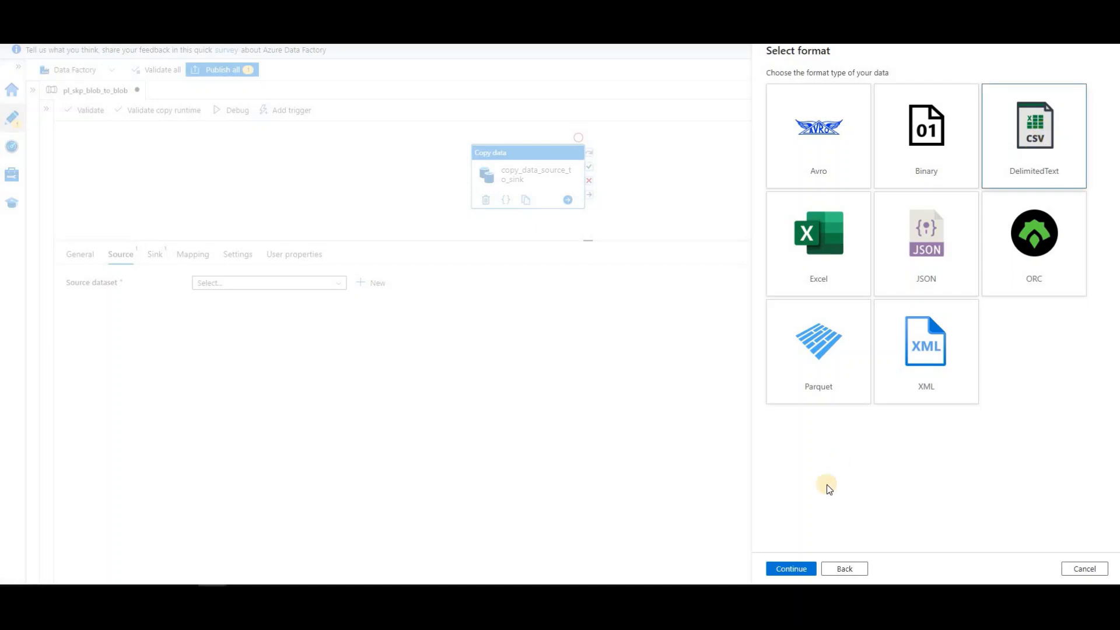
{"action": "left_click", "coordinate": [786, 568]}
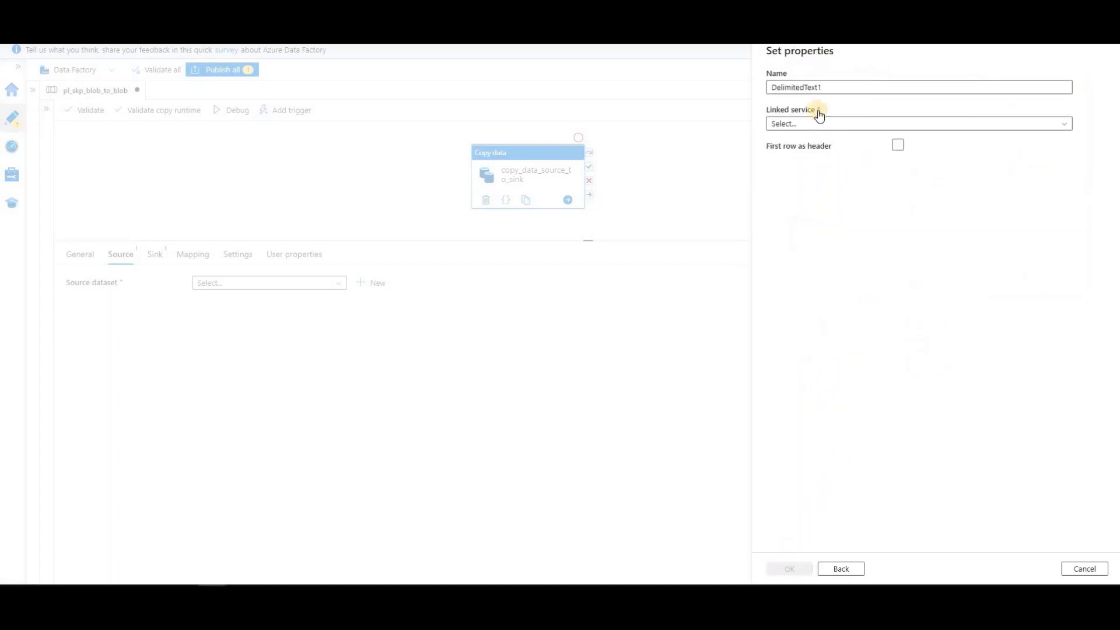
Step: Name the source dataset ds_sourcce_txt
{"action": "left_click", "coordinate": [797, 88]}
{"action": "key", "text": "ctrl+a"}
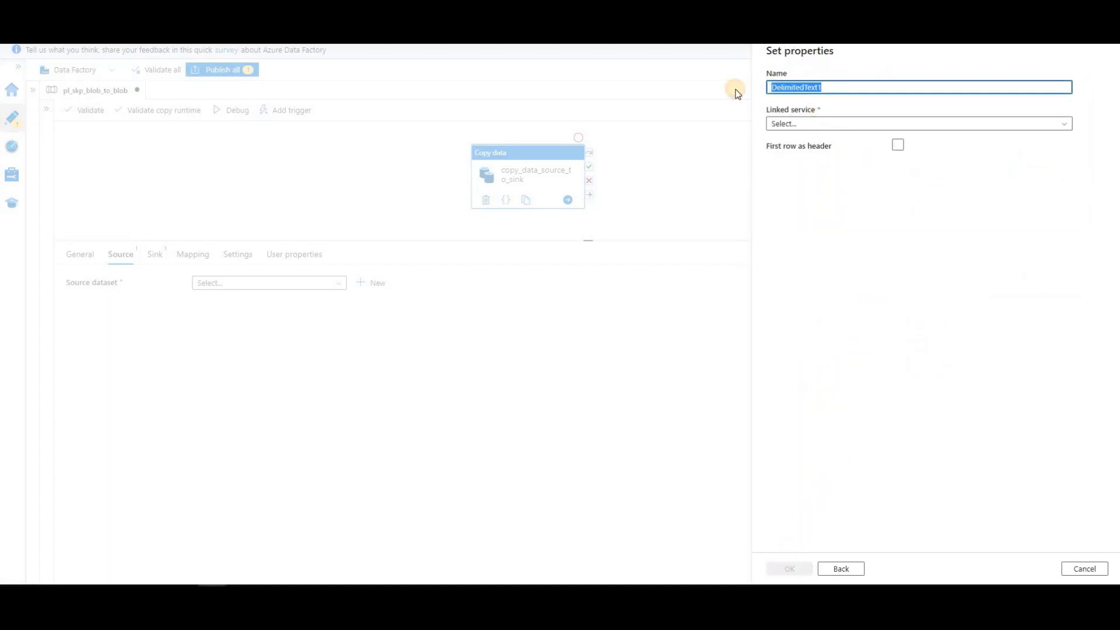
{"action": "type", "text": "d"}
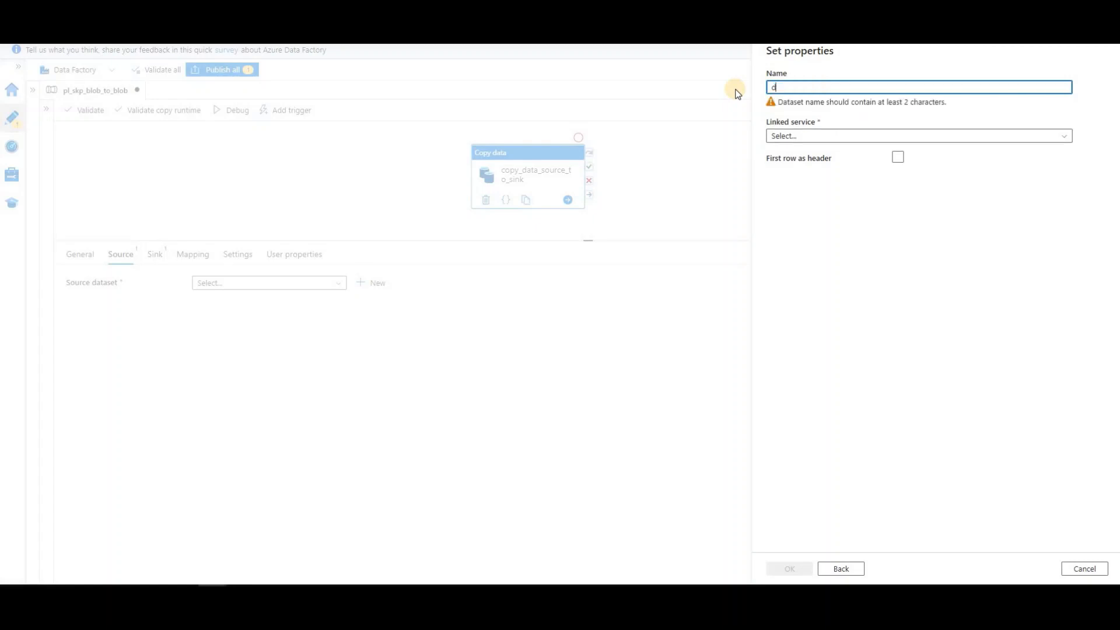
{"action": "type", "text": "s_"}
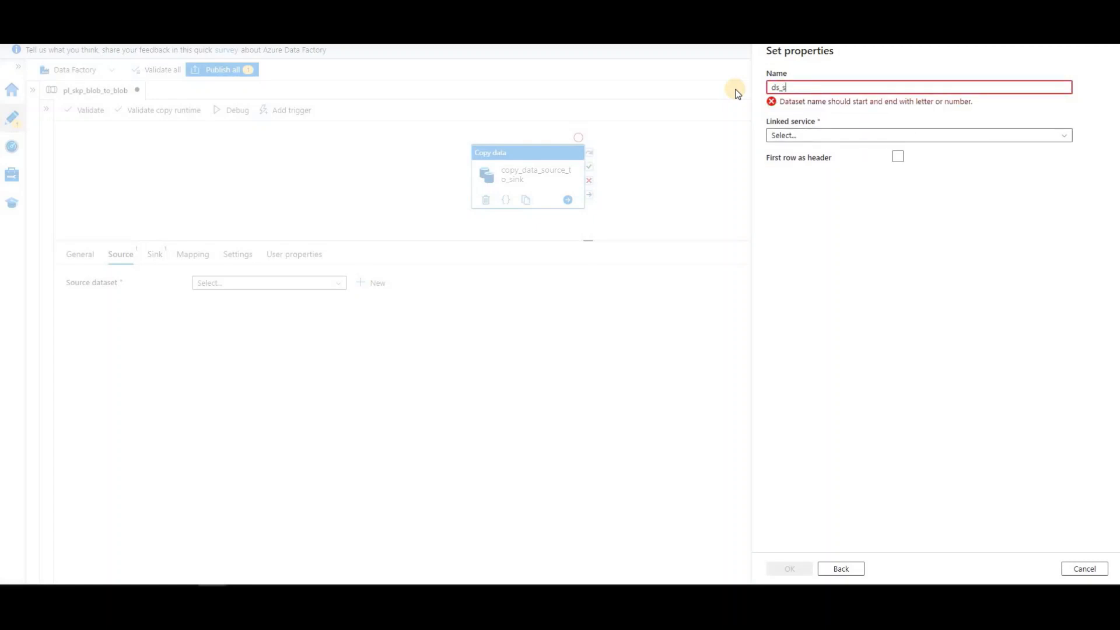
{"action": "type", "text": "sourc"}
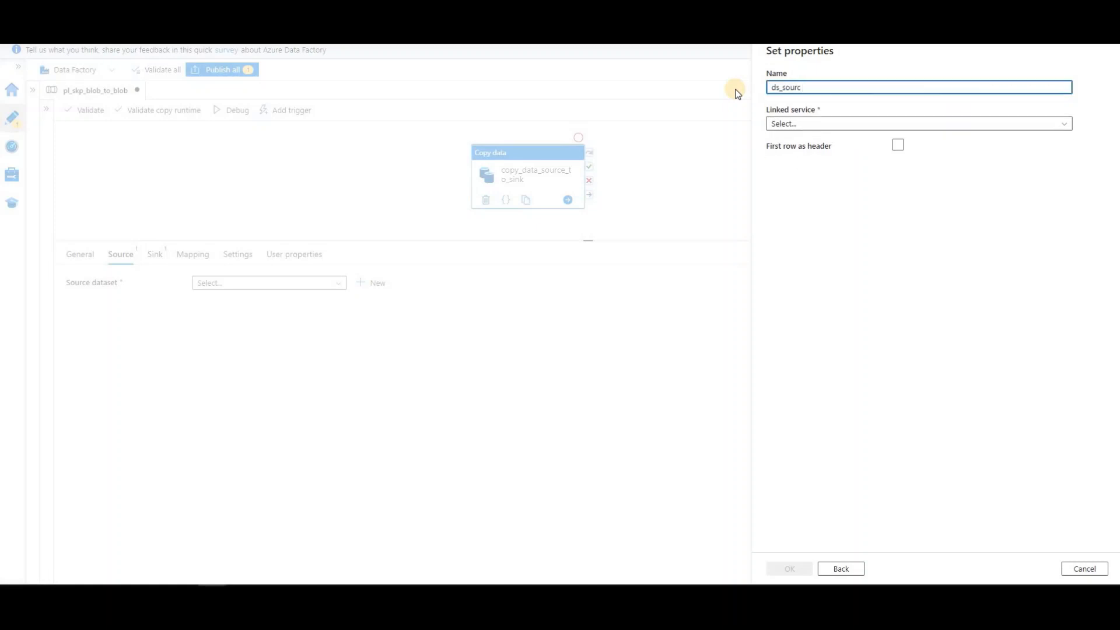
{"action": "type", "text": "ce_"}
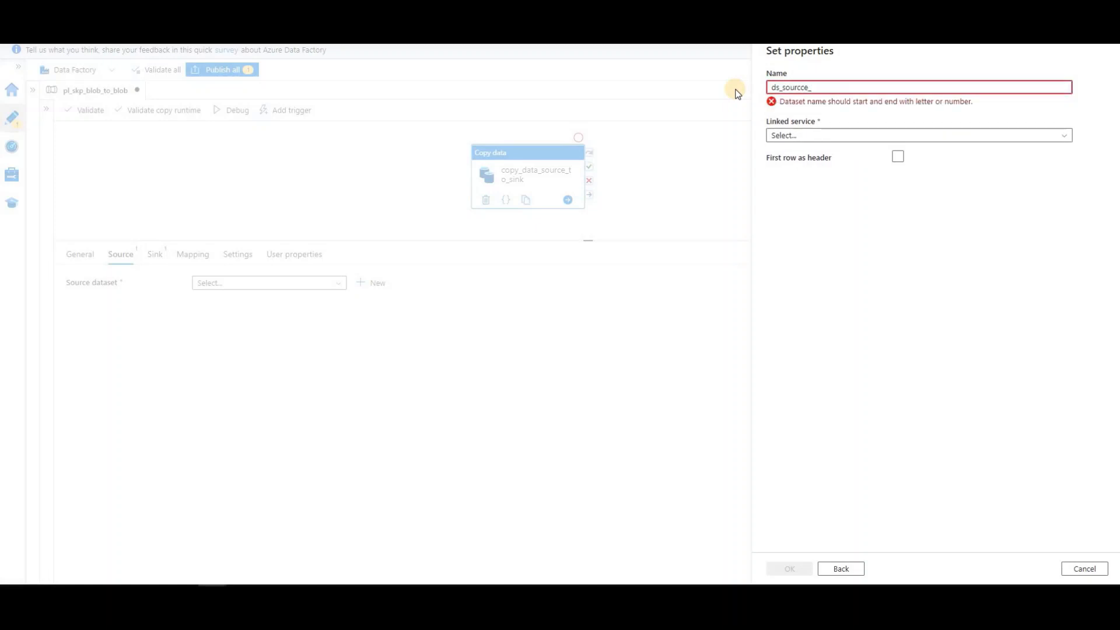
{"action": "type", "text": "txt"}
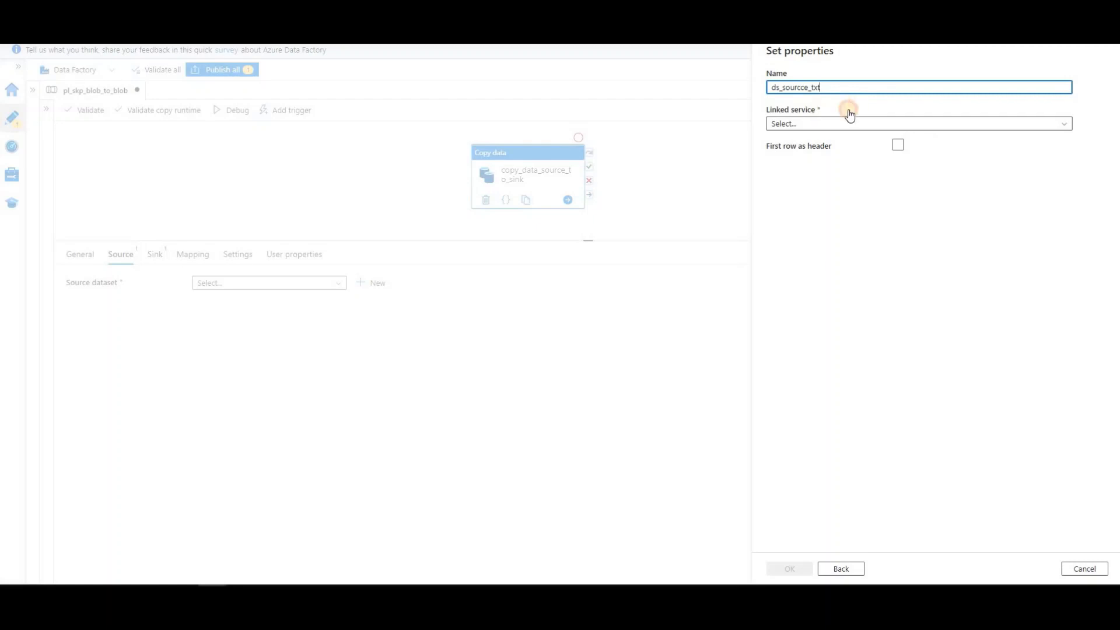
Step: Start a new linked service for the source dataset and name it ls_source_txt
{"action": "left_click", "coordinate": [783, 123]}
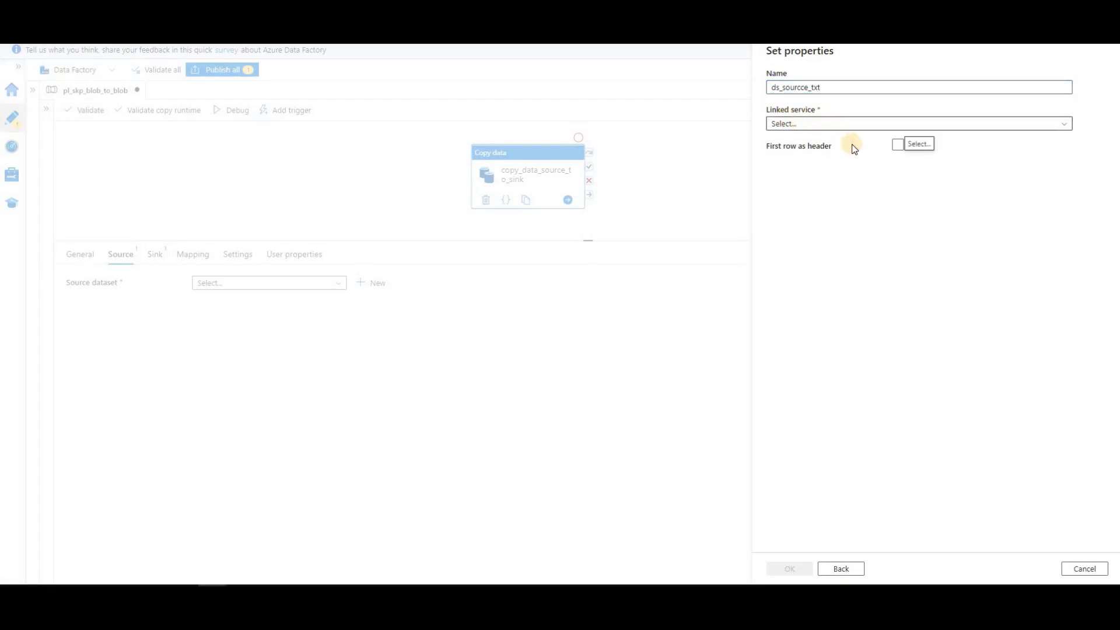
{"action": "left_click", "coordinate": [1062, 125]}
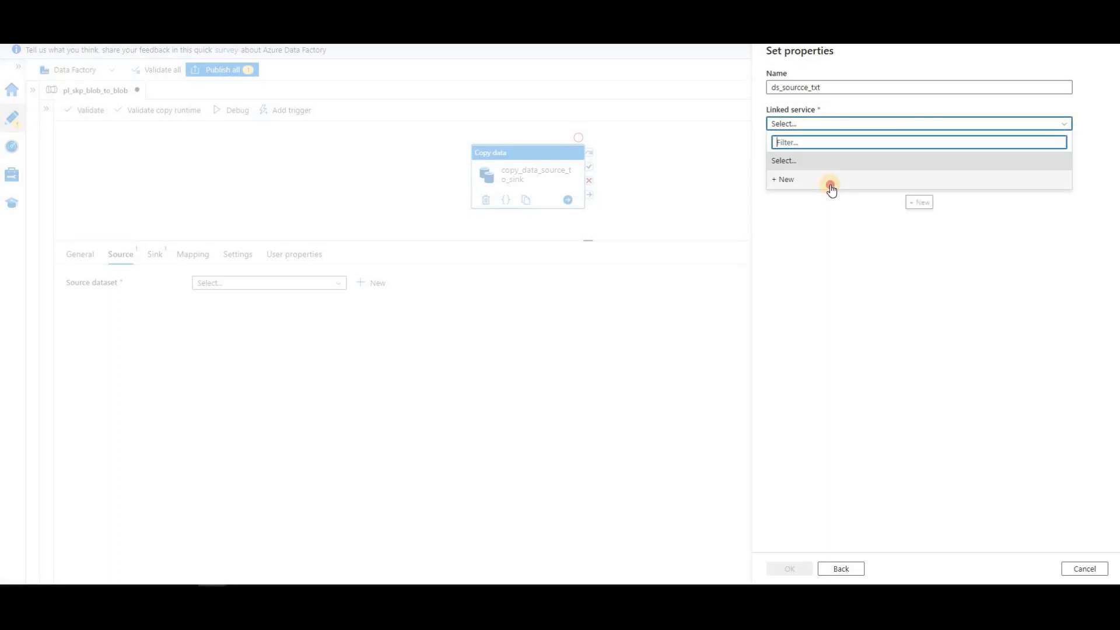
{"action": "left_click", "coordinate": [830, 185]}
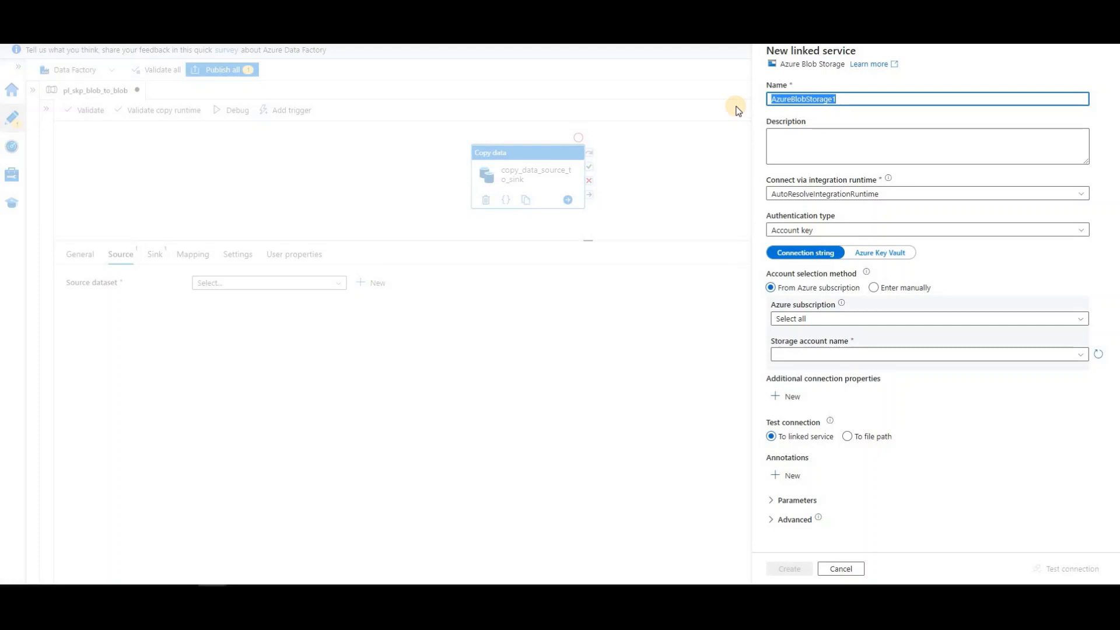
{"action": "type", "text": "ls_source_txt"}
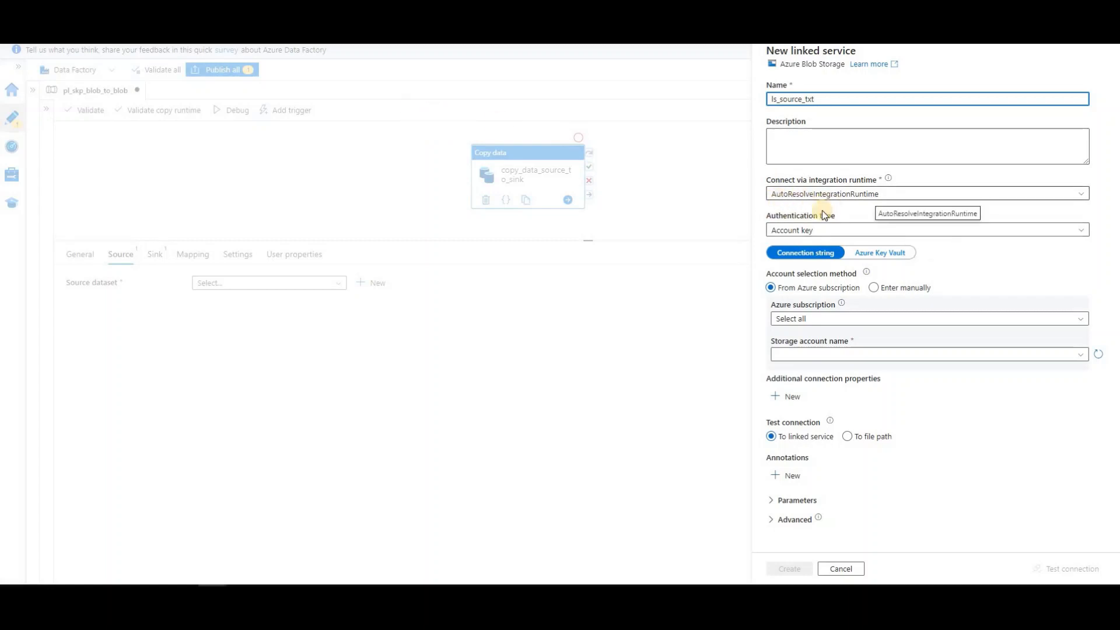
{"action": "left_click", "coordinate": [905, 196]}
{"action": "left_click", "coordinate": [906, 198]}
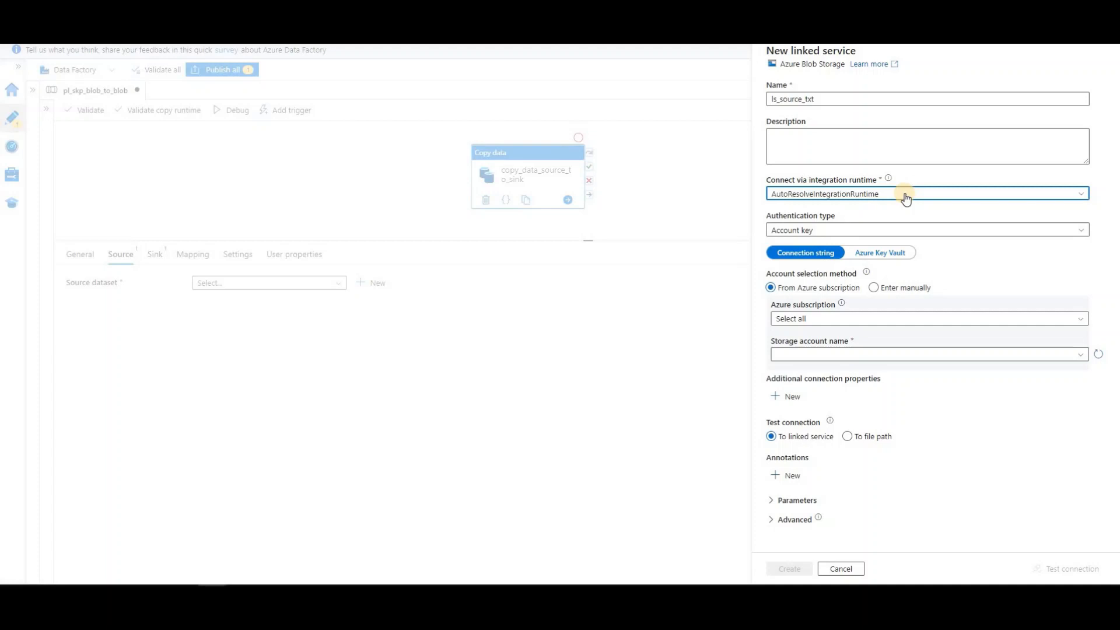
{"action": "left_click", "coordinate": [905, 198]}
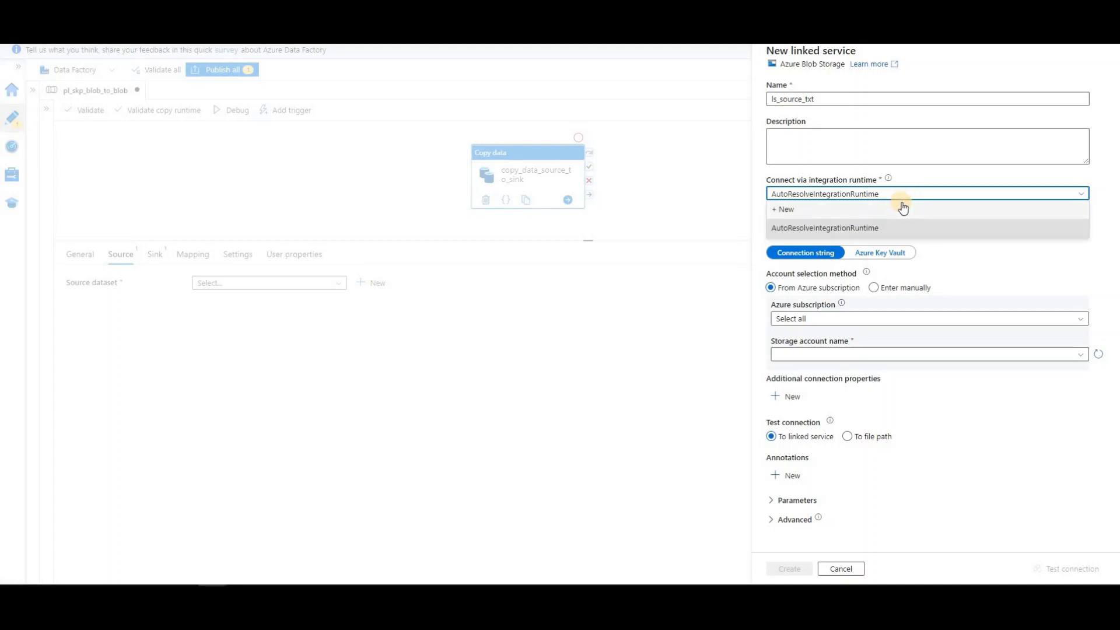
{"action": "left_click", "coordinate": [785, 226]}
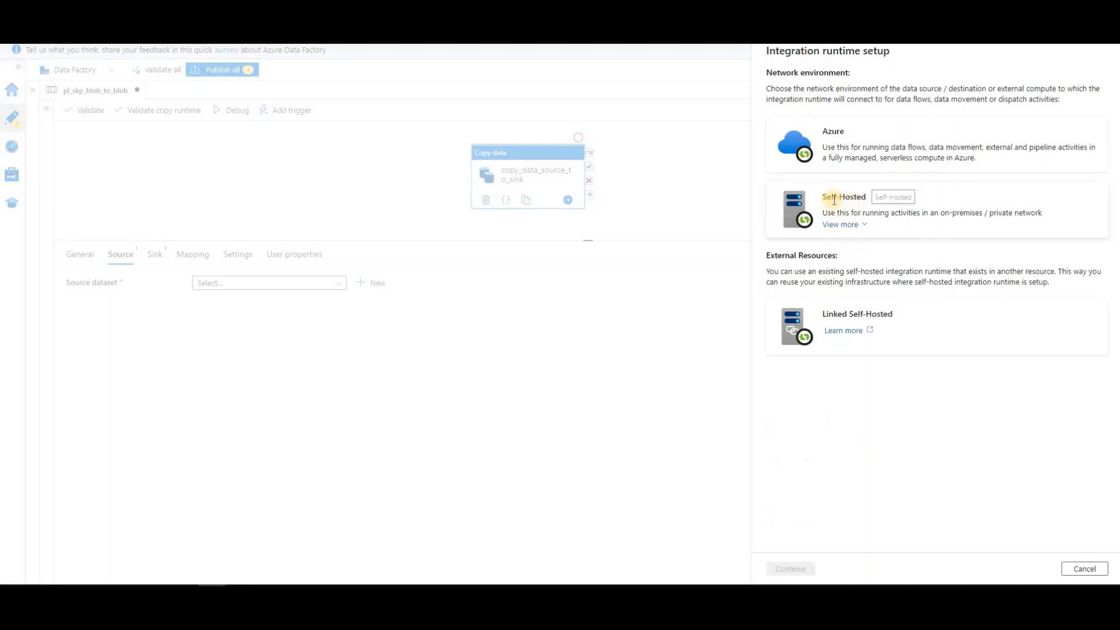
{"action": "left_click", "coordinate": [1080, 571]}
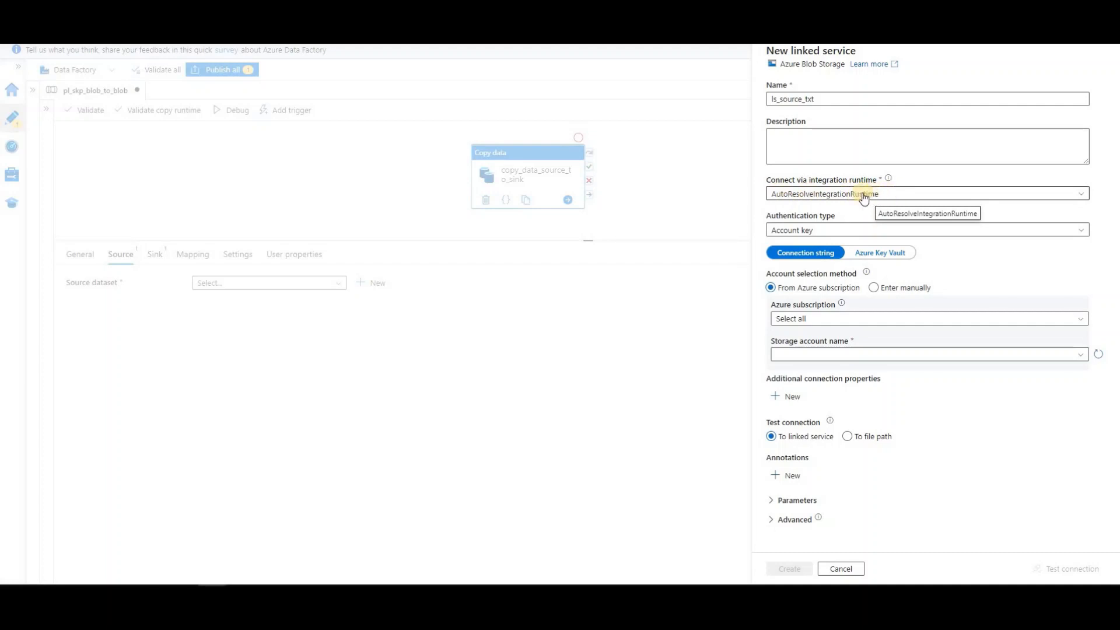
Step: Select the account from the Azure subscription, using the Free Trial subscription and the skpblobstorageaccount storage account for the linked service
{"action": "left_click", "coordinate": [874, 288]}
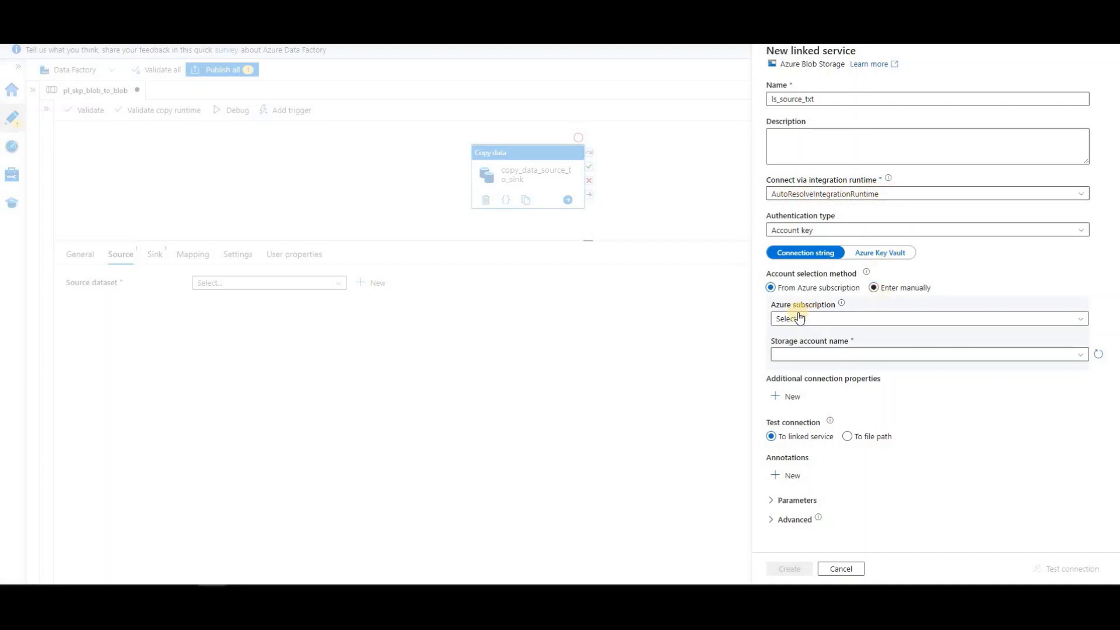
{"action": "left_click", "coordinate": [796, 289]}
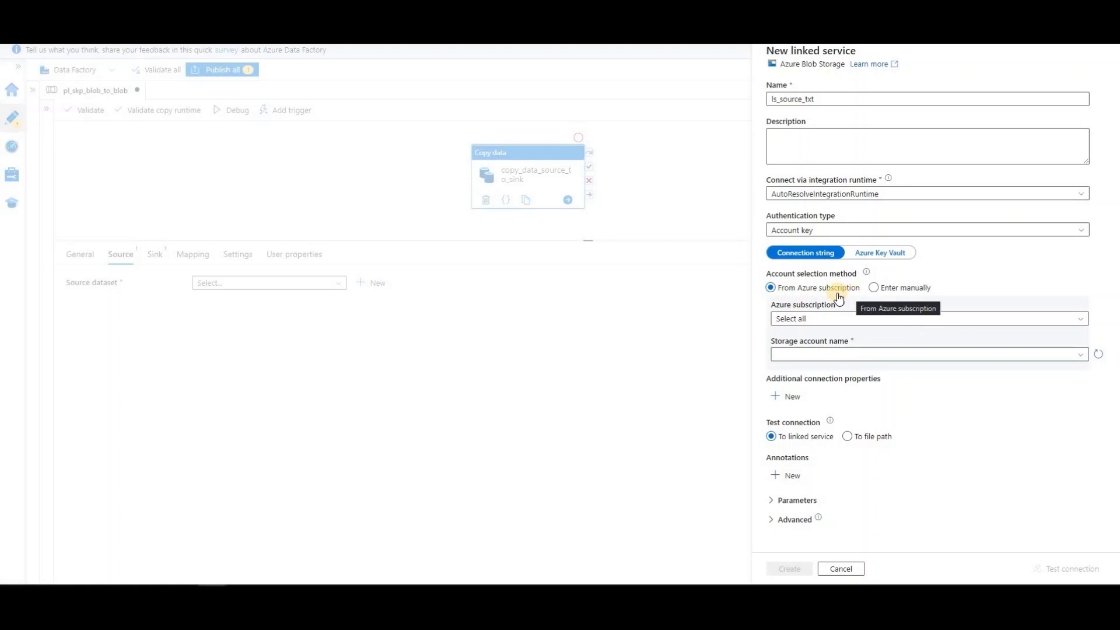
{"action": "left_click", "coordinate": [854, 319]}
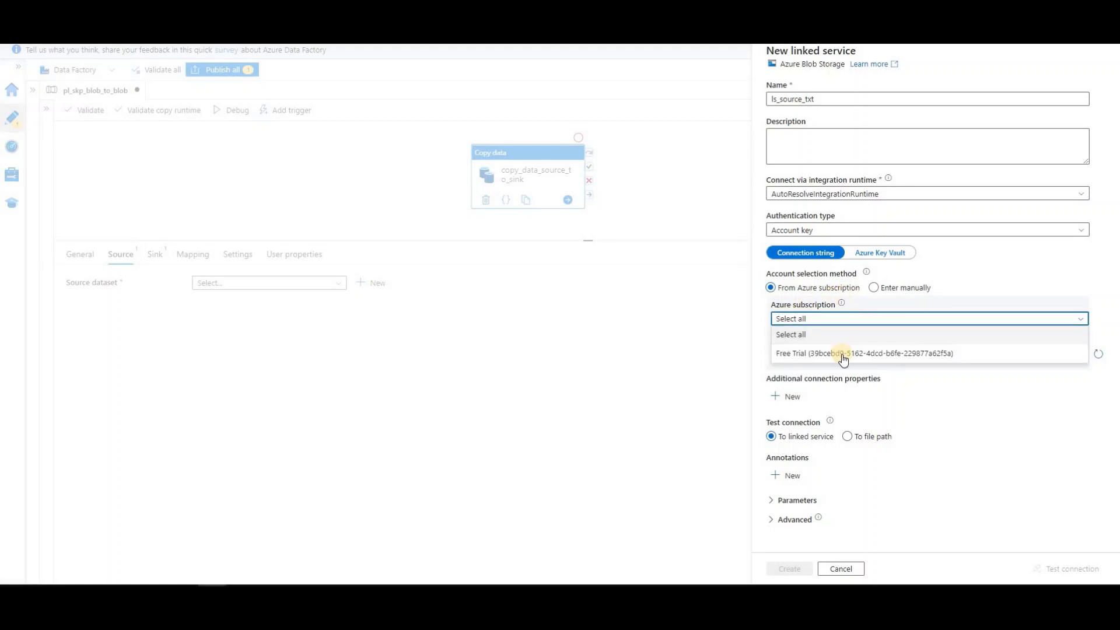
{"action": "left_click", "coordinate": [843, 356]}
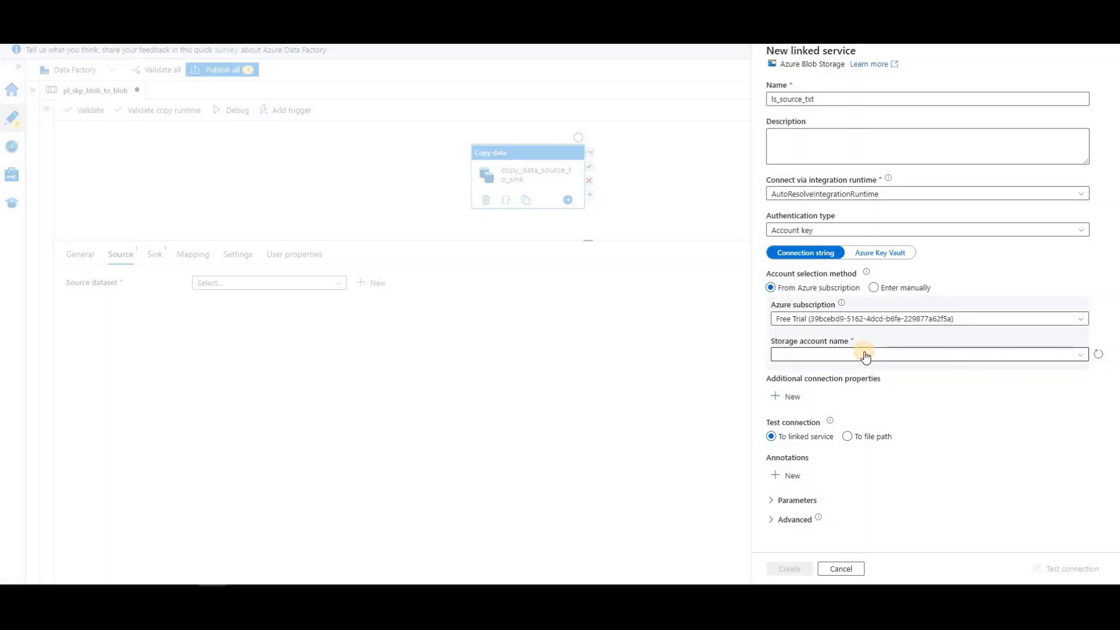
{"action": "left_click", "coordinate": [864, 354]}
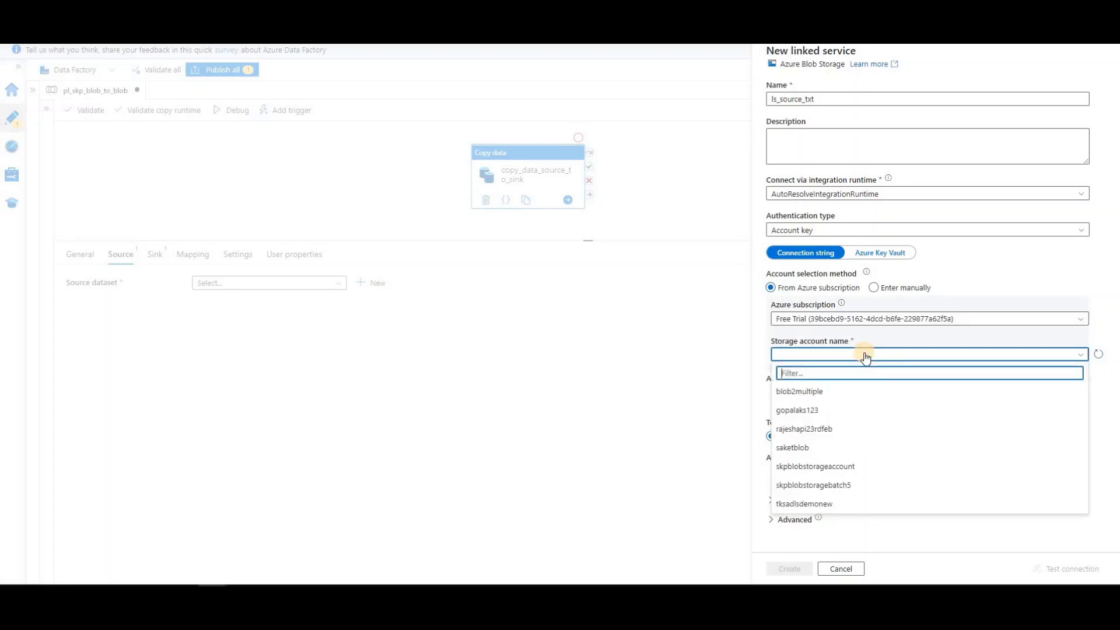
{"action": "left_click", "coordinate": [841, 466]}
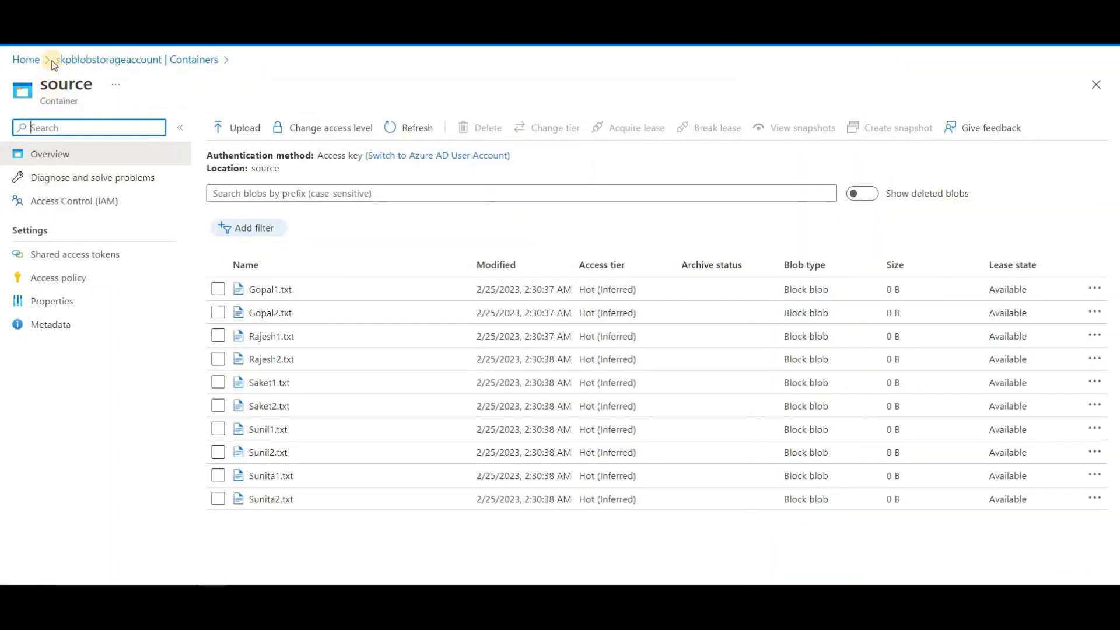
Step: Check the storage account name in the Azure portal, then test the linked service's connection in Data Factory and create it
{"action": "left_click", "coordinate": [179, 62]}
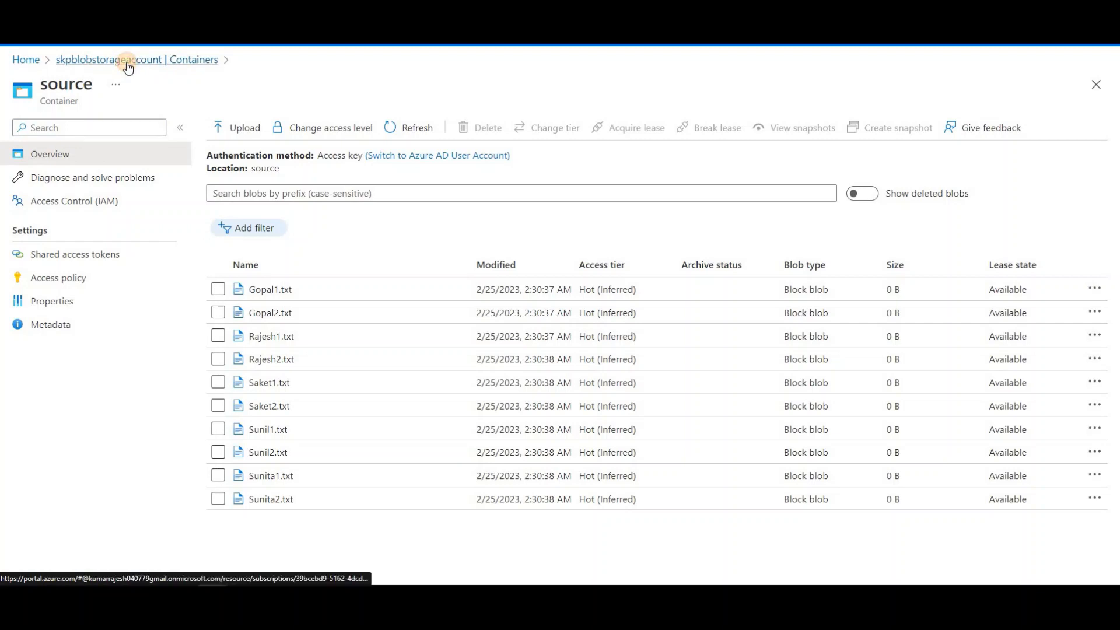
{"action": "double_click", "coordinate": [217, 82]}
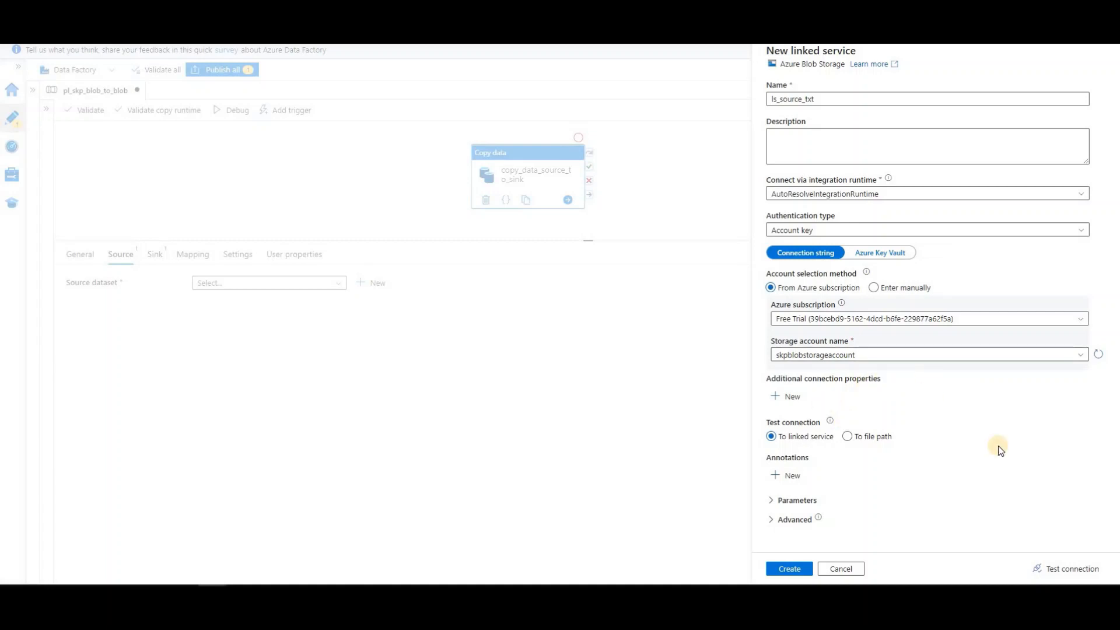
{"action": "left_click", "coordinate": [1067, 571]}
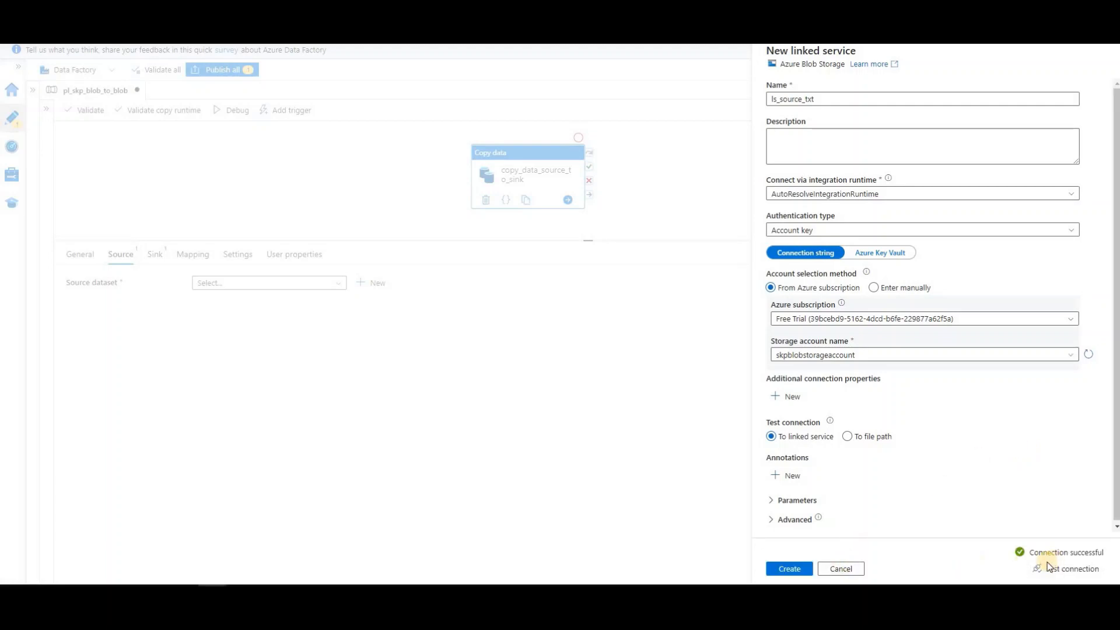
{"action": "left_click", "coordinate": [792, 570]}
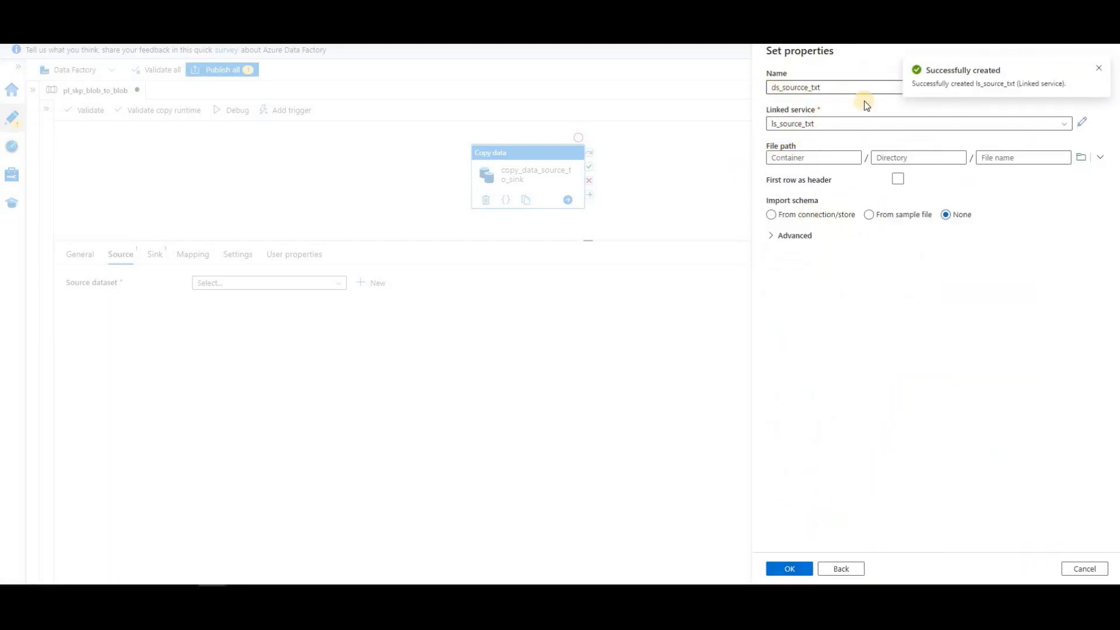
Step: Check the storage account name in the Azure portal and open its source container
{"action": "left_click", "coordinate": [776, 158]}
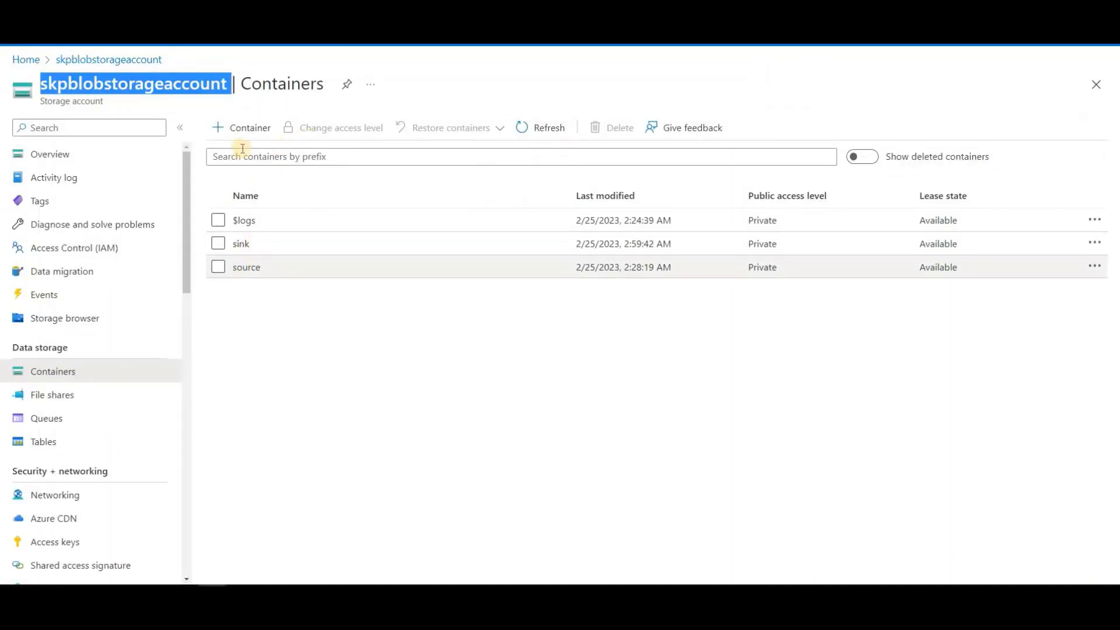
{"action": "left_click", "coordinate": [182, 86]}
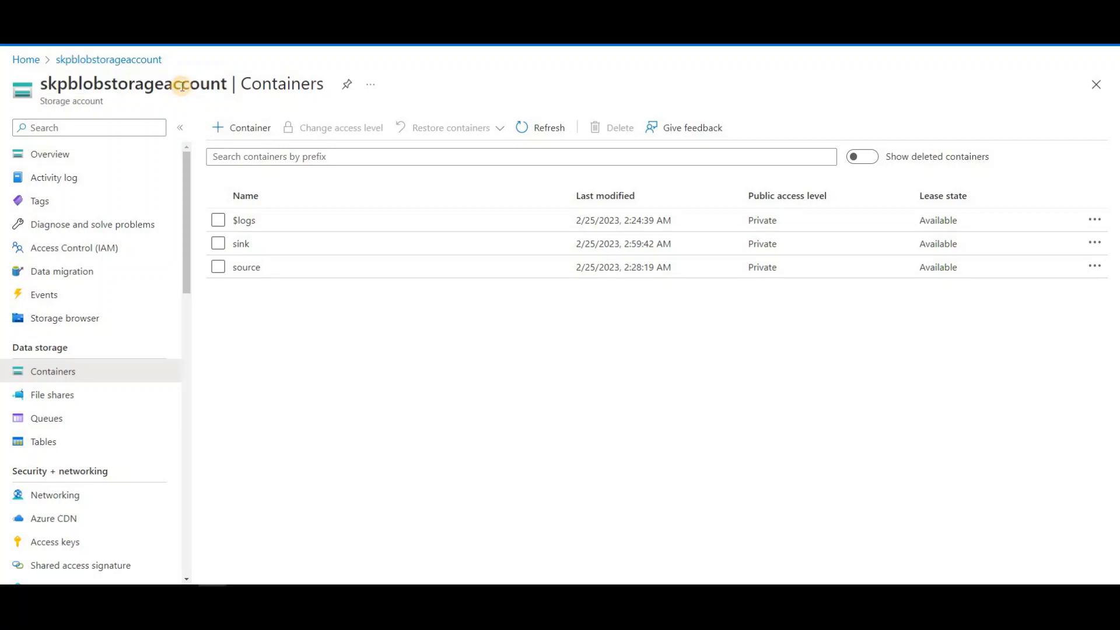
{"action": "double_click", "coordinate": [182, 87]}
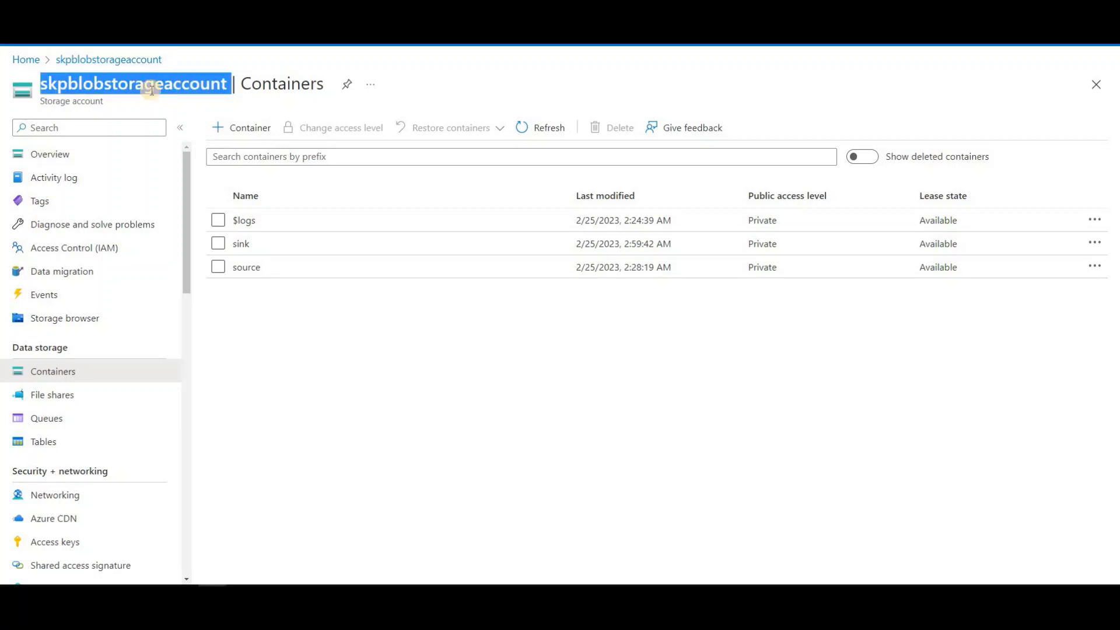
{"action": "left_click", "coordinate": [247, 268]}
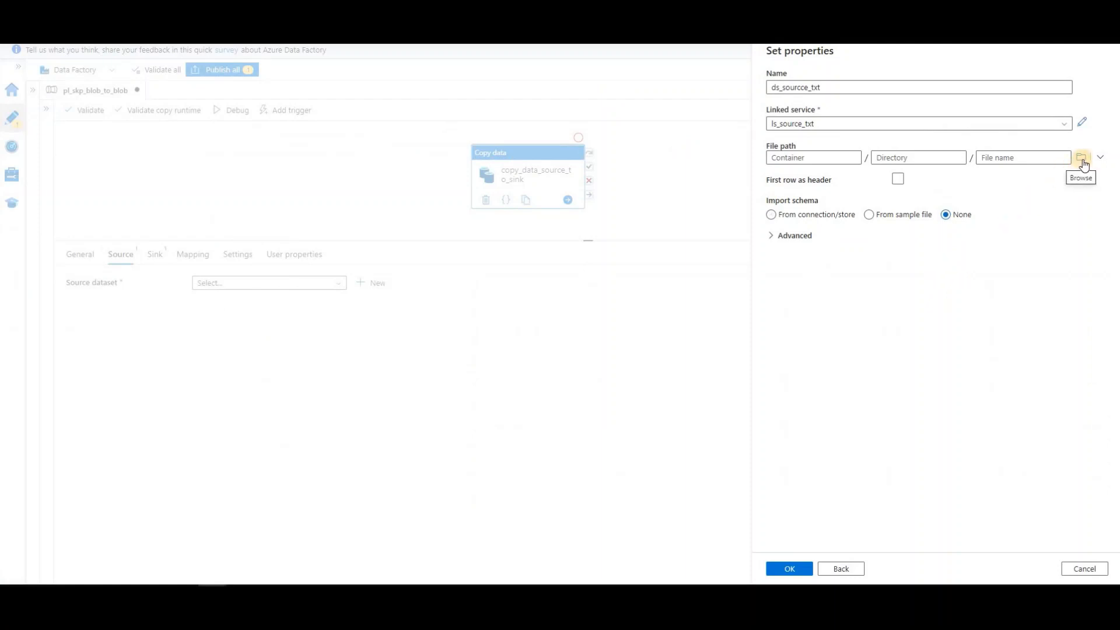
Step: Browse to the source container in Data Factory and set Gopal1.txt as the source dataset's file path
{"action": "left_click", "coordinate": [777, 158]}
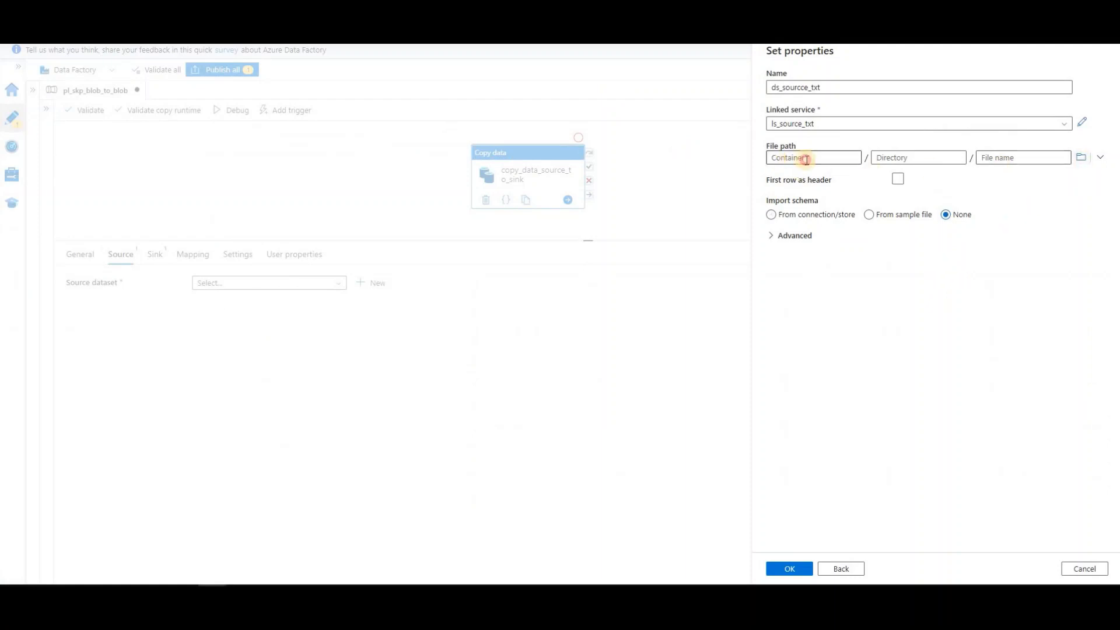
{"action": "left_click", "coordinate": [887, 158]}
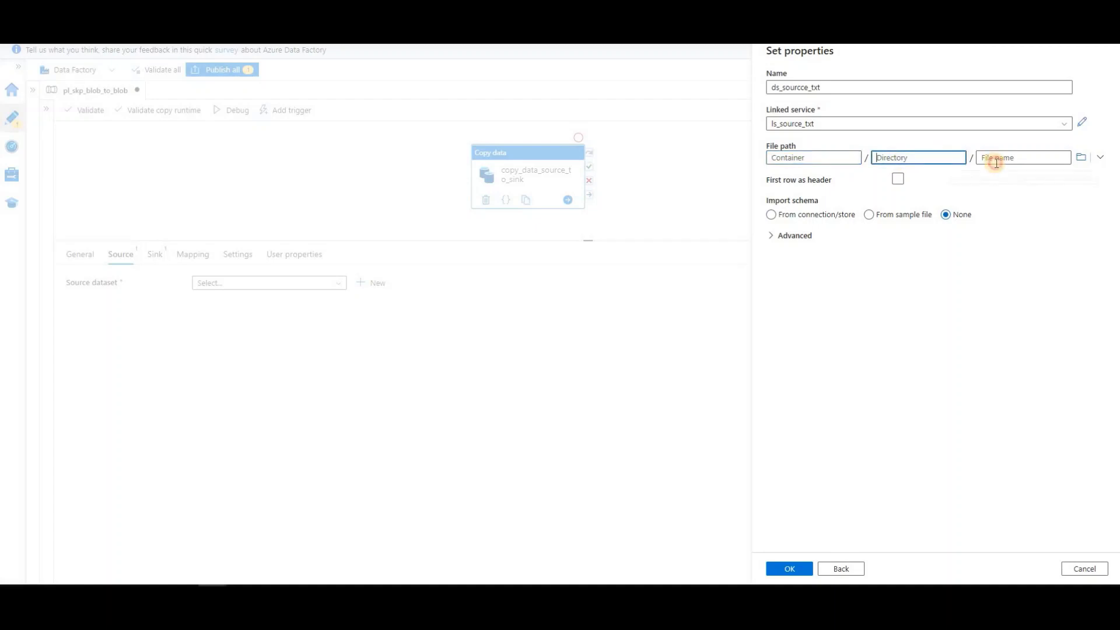
{"action": "left_click", "coordinate": [989, 157]}
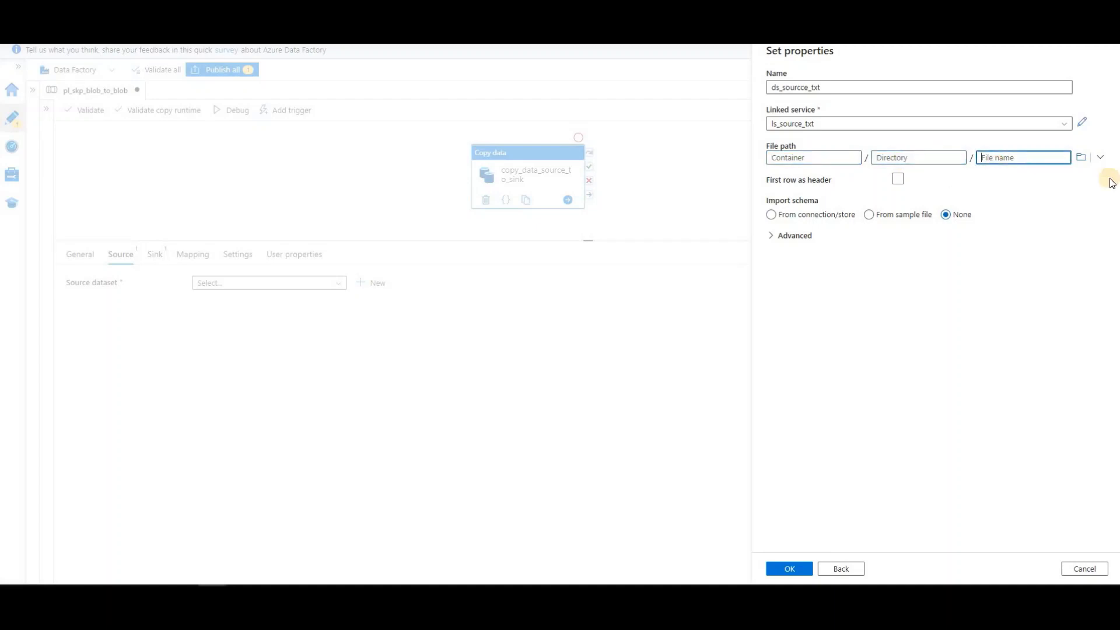
{"action": "left_click", "coordinate": [1082, 161]}
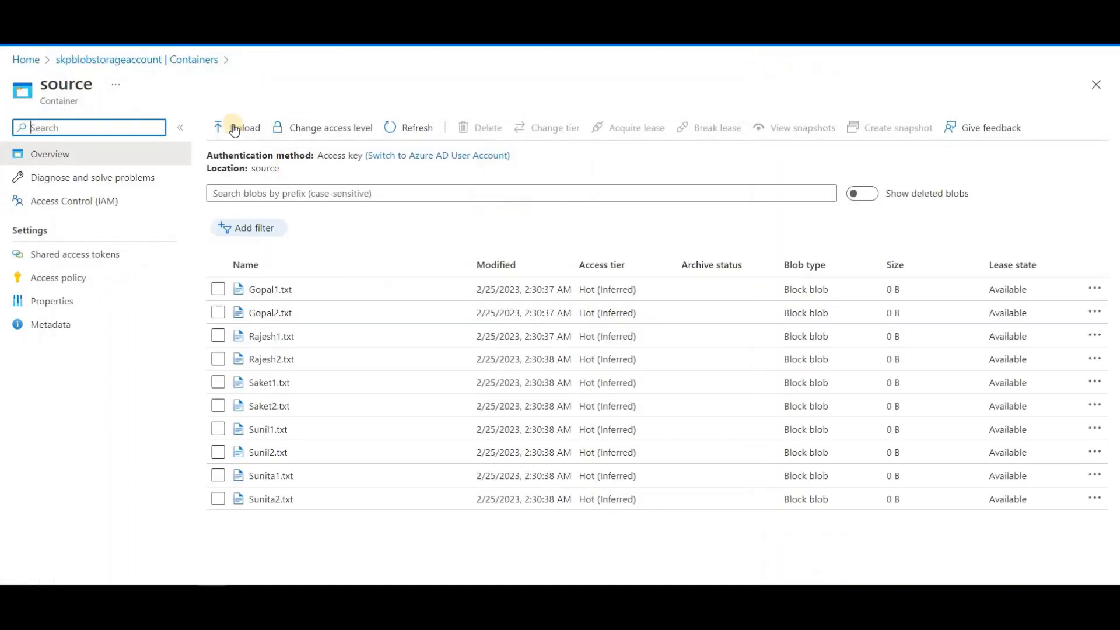
{"action": "left_click", "coordinate": [195, 60]}
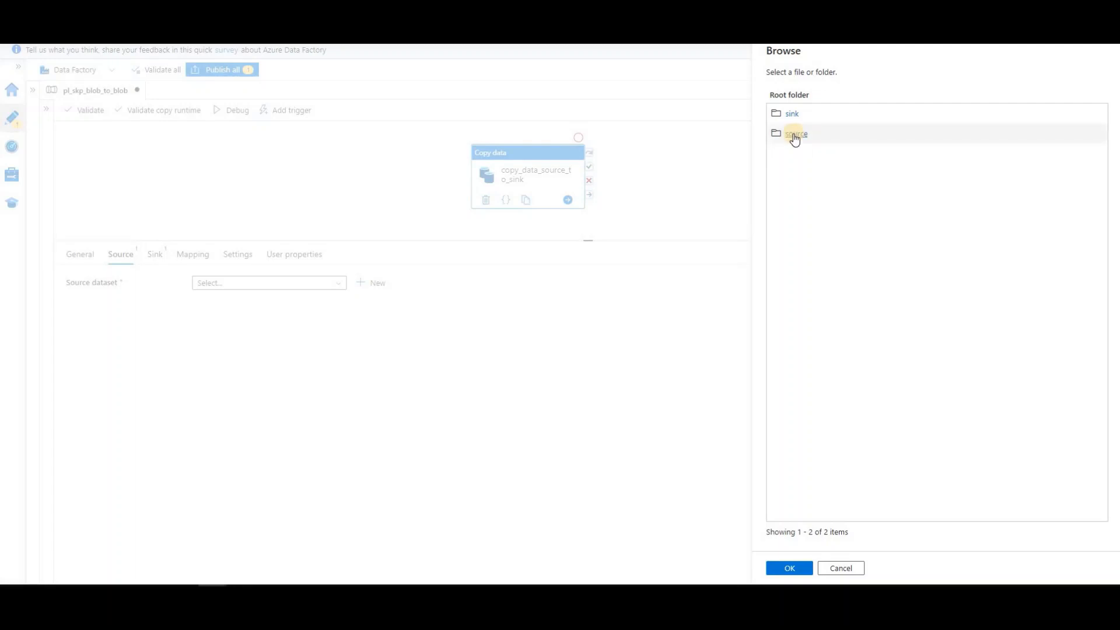
{"action": "left_click", "coordinate": [794, 134]}
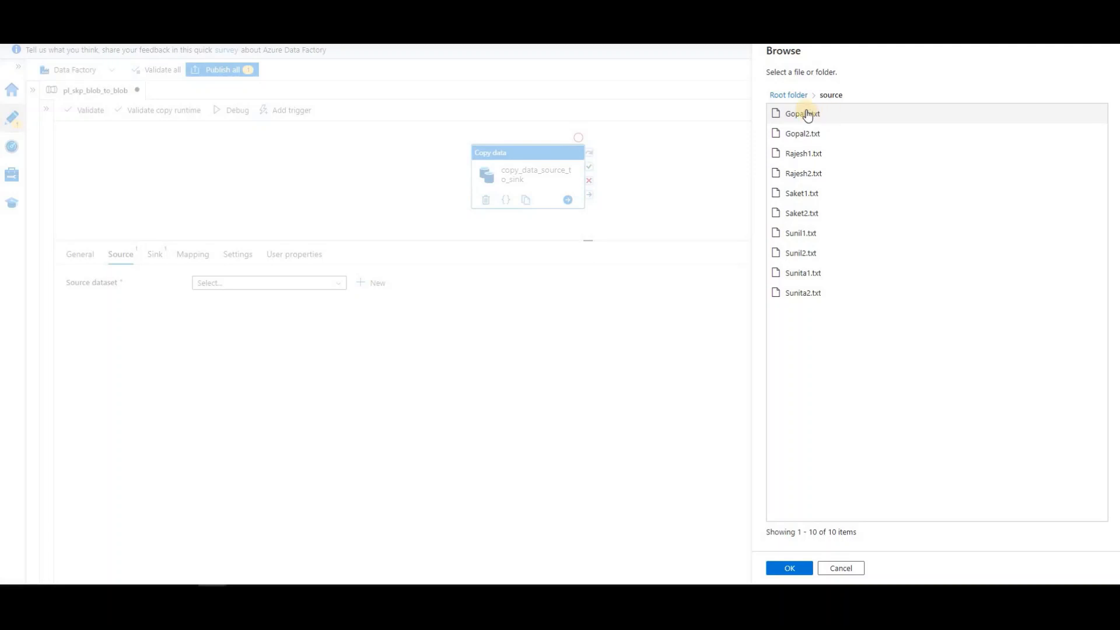
{"action": "left_click", "coordinate": [804, 117]}
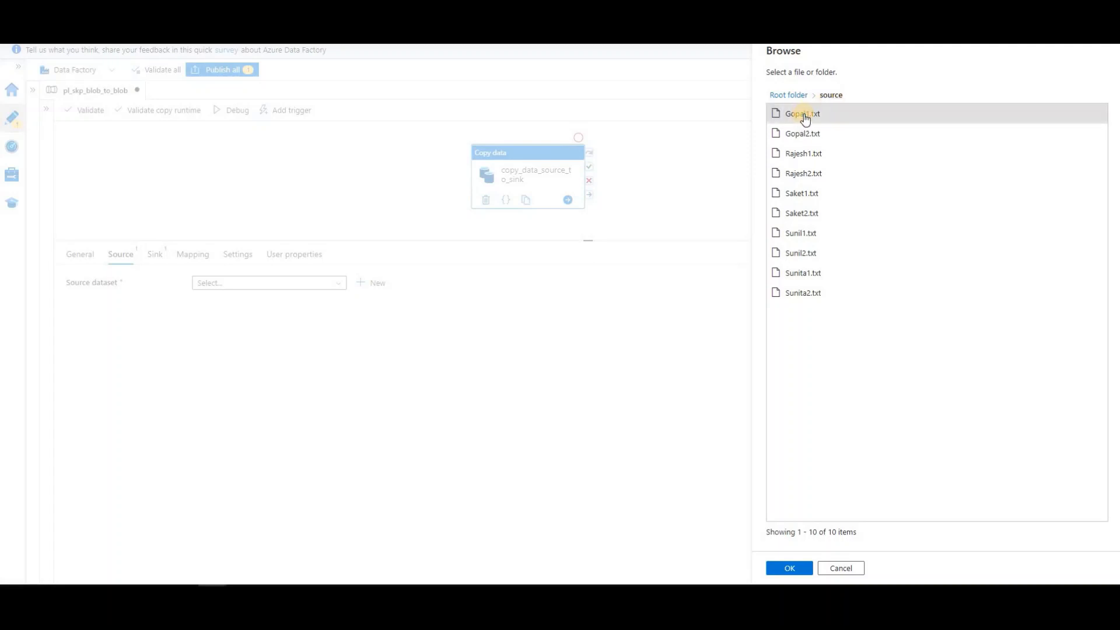
{"action": "left_click", "coordinate": [797, 571]}
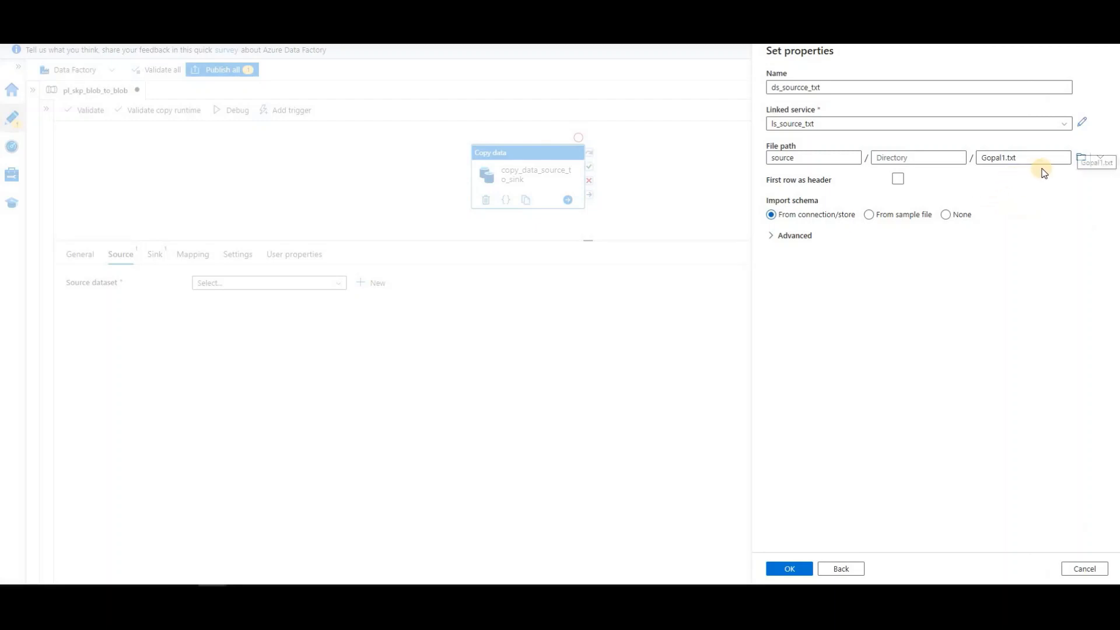
Step: Check the file path against the source container in the Azure portal, then confirm the source dataset's properties in Data Factory
{"action": "double_click", "coordinate": [782, 159]}
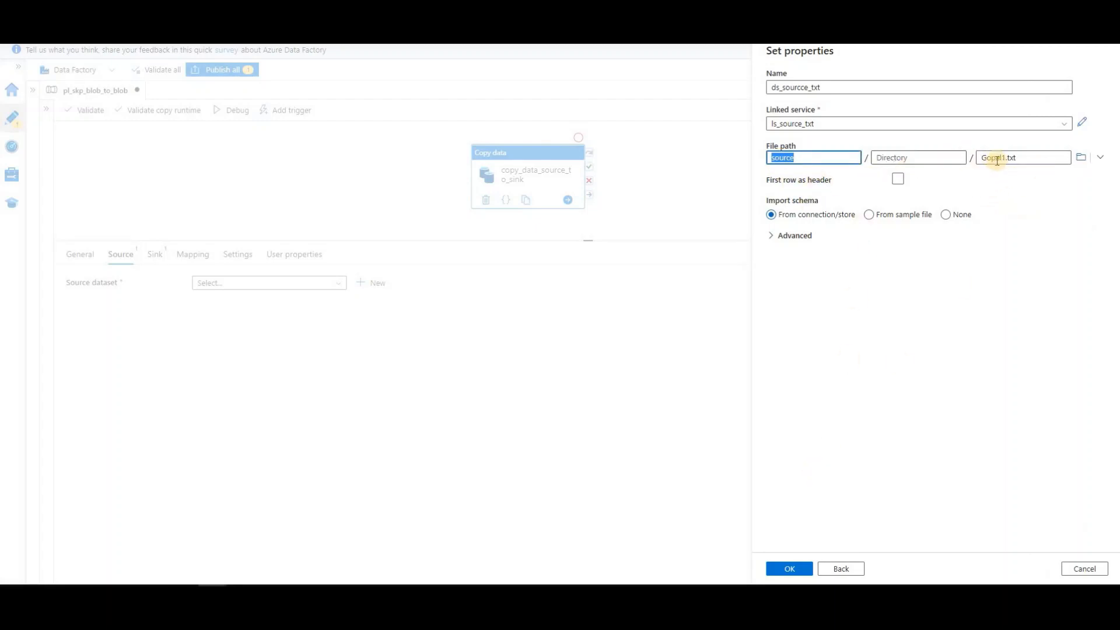
{"action": "double_click", "coordinate": [980, 158]}
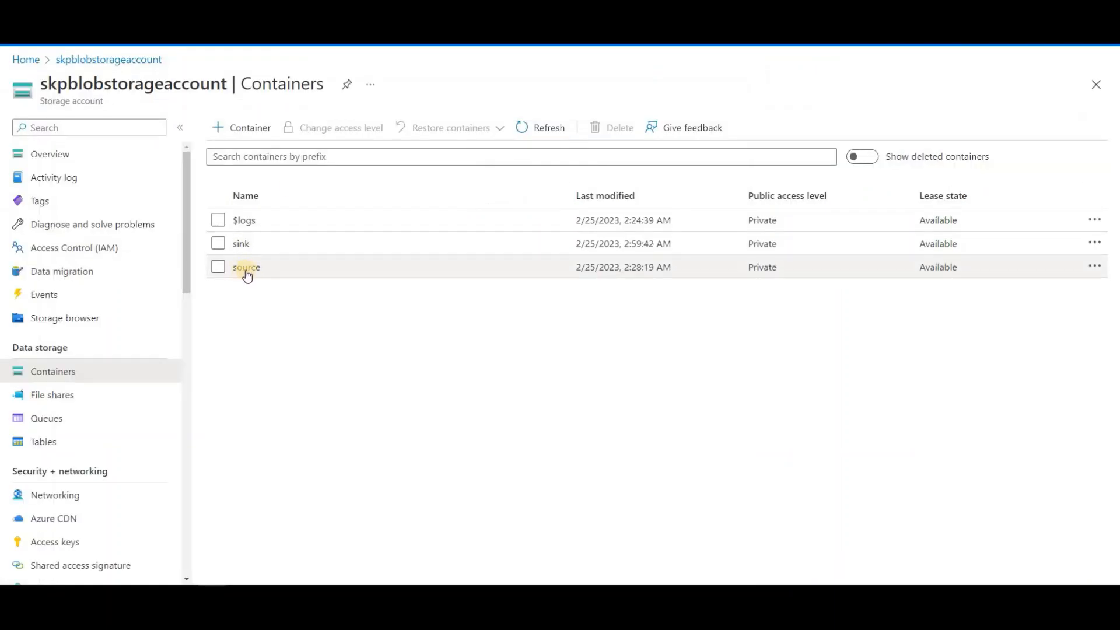
{"action": "left_click", "coordinate": [248, 268]}
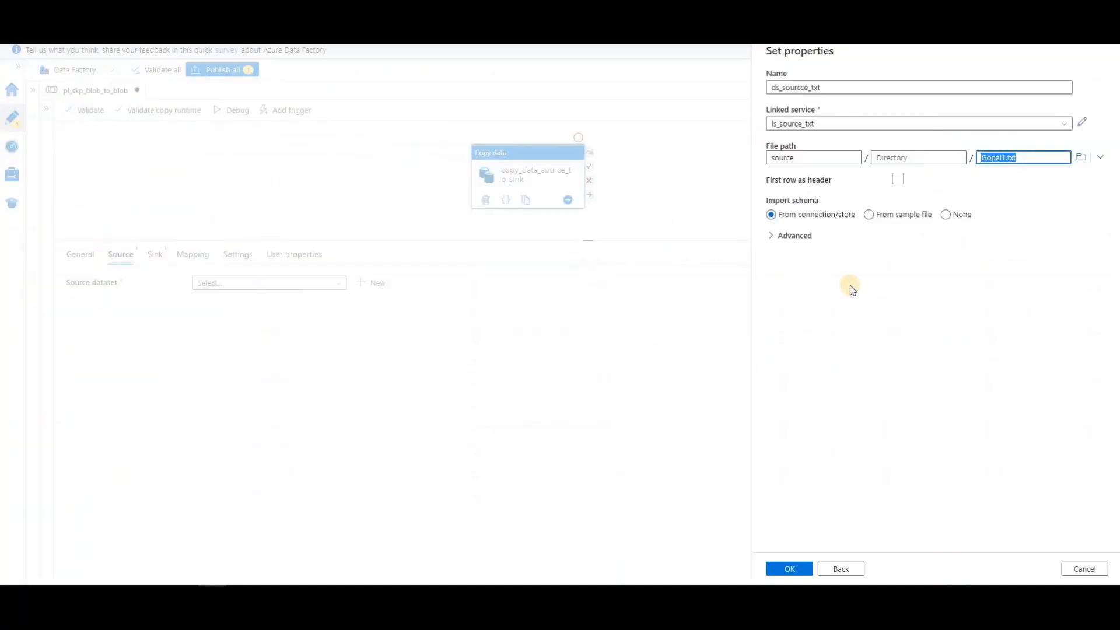
{"action": "left_click", "coordinate": [797, 570]}
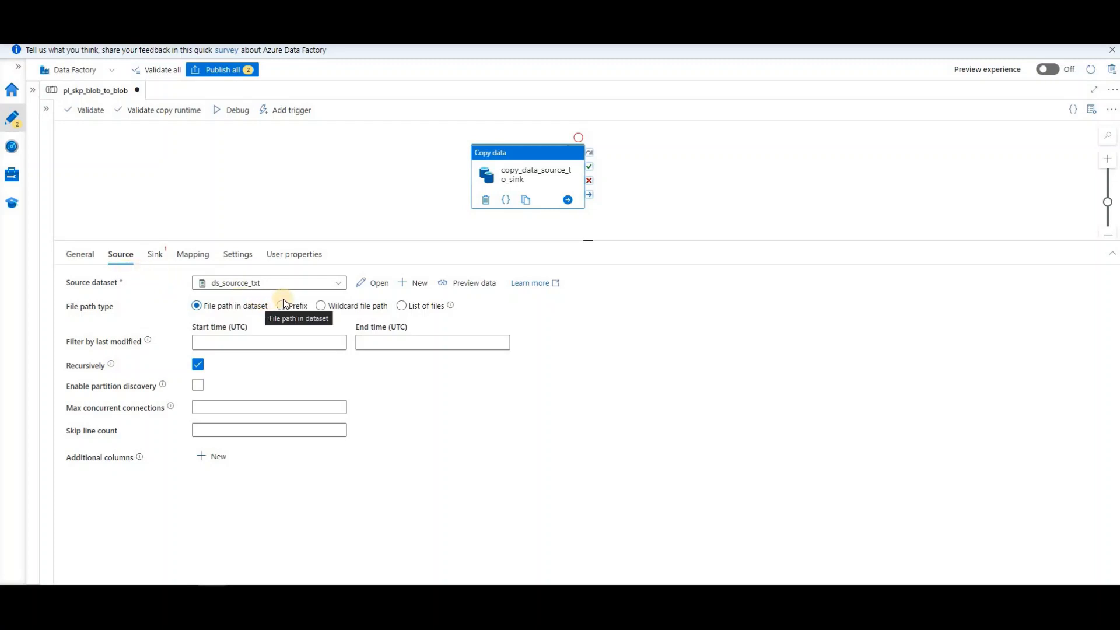
Step: Start a new sink dataset for the copy activity, using Azure Blob Storage and the DelimitedText format
{"action": "left_click", "coordinate": [157, 259]}
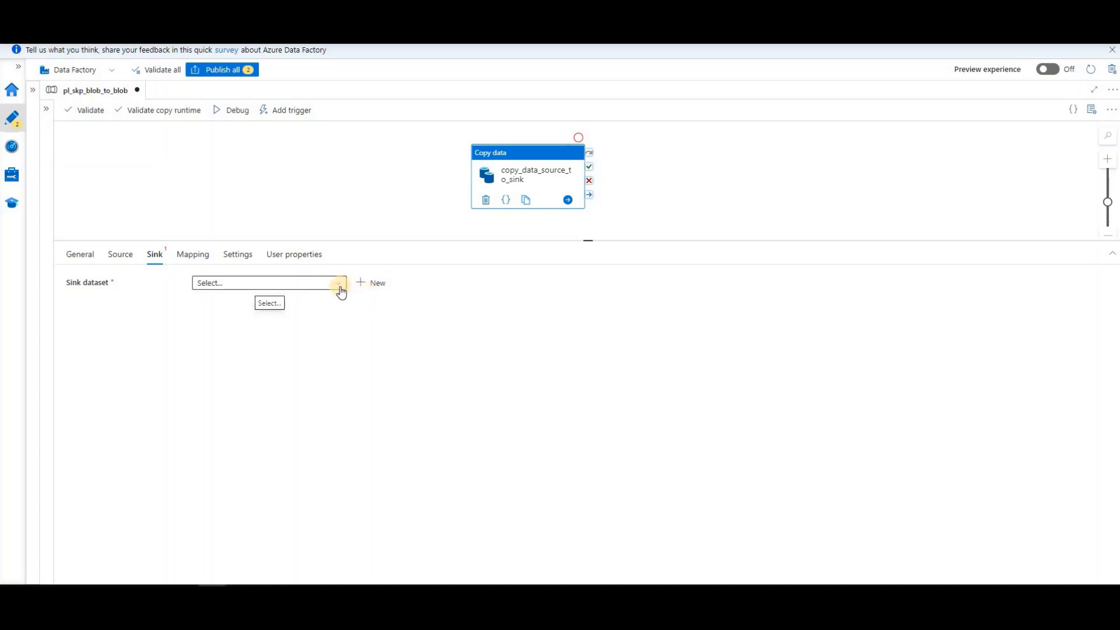
{"action": "left_click", "coordinate": [376, 282]}
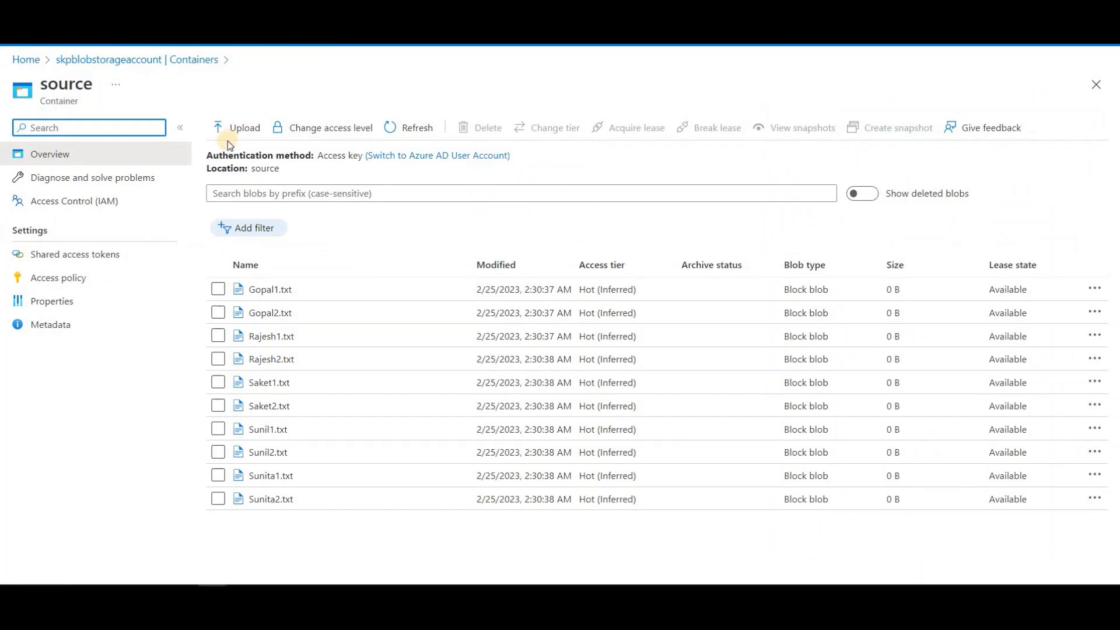
{"action": "left_click", "coordinate": [186, 60]}
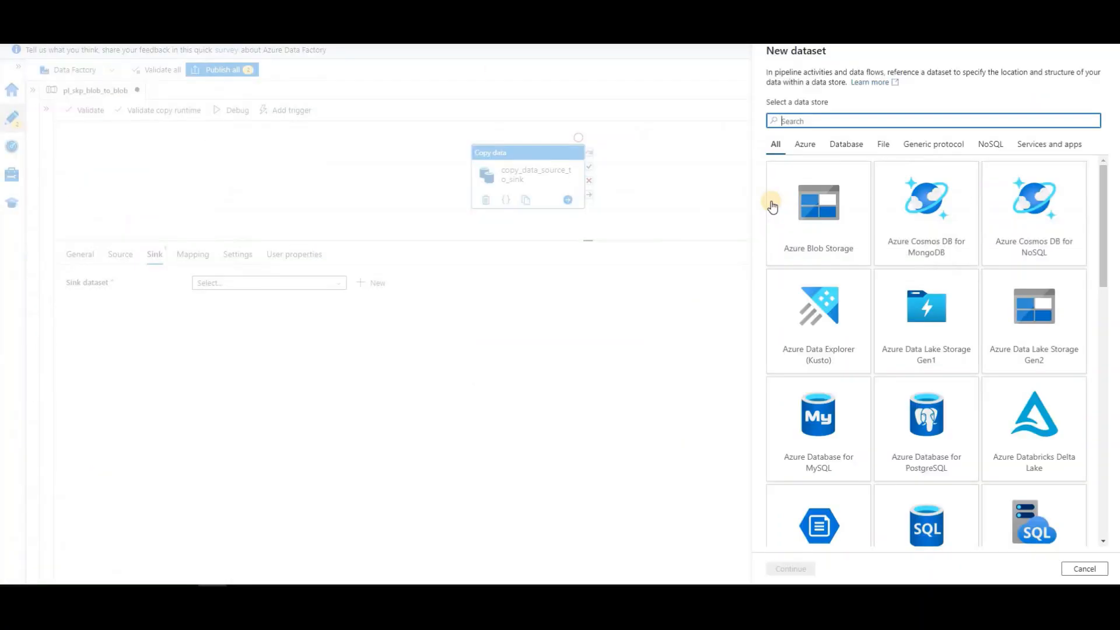
{"action": "left_click", "coordinate": [819, 213]}
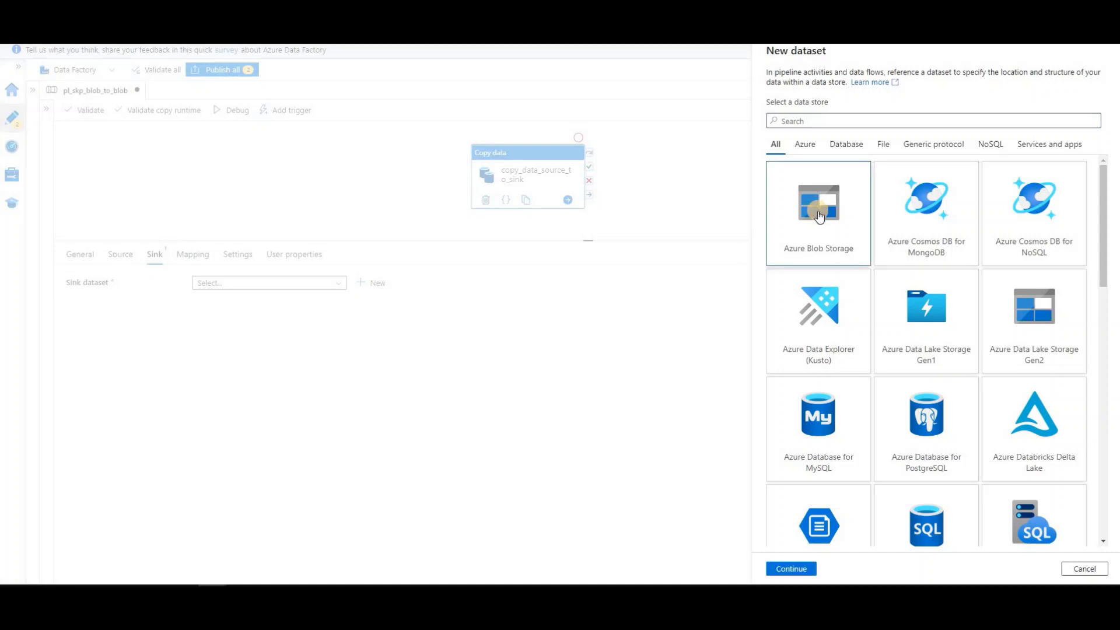
{"action": "left_click", "coordinate": [796, 570]}
{"action": "left_click", "coordinate": [1042, 140]}
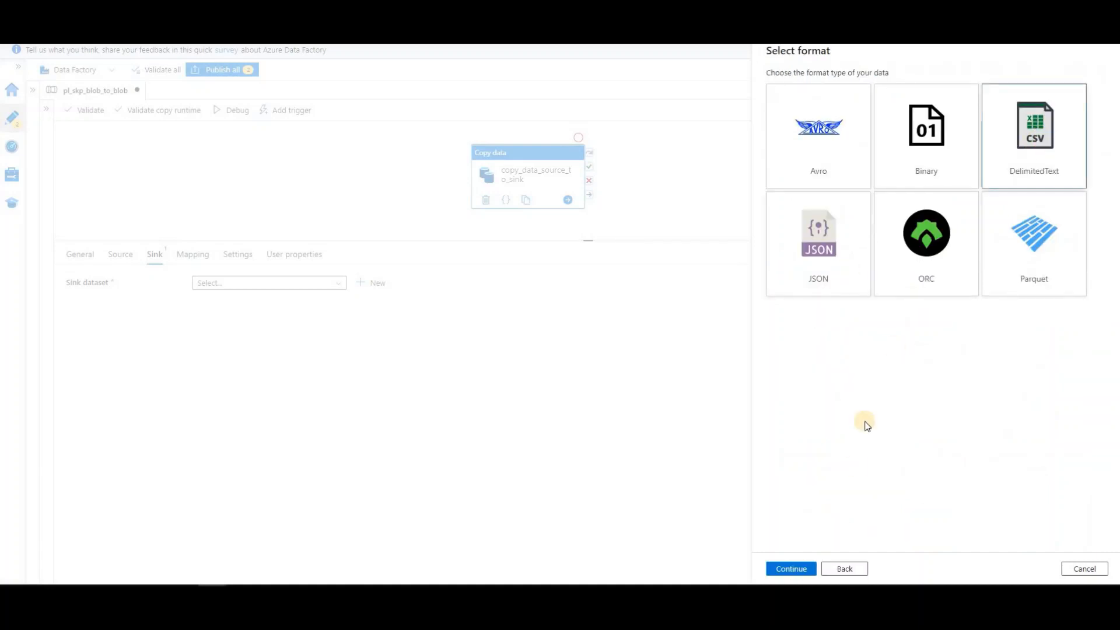
{"action": "left_click", "coordinate": [792, 571]}
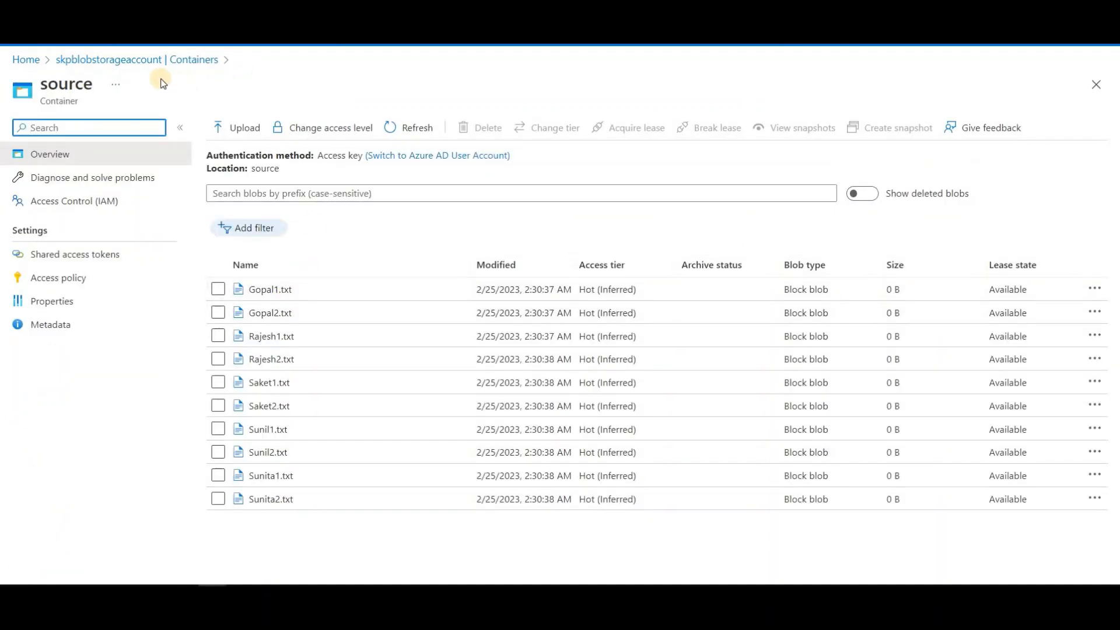
Step: Name the sink dataset ds_sink_txt
{"action": "left_click", "coordinate": [125, 58]}
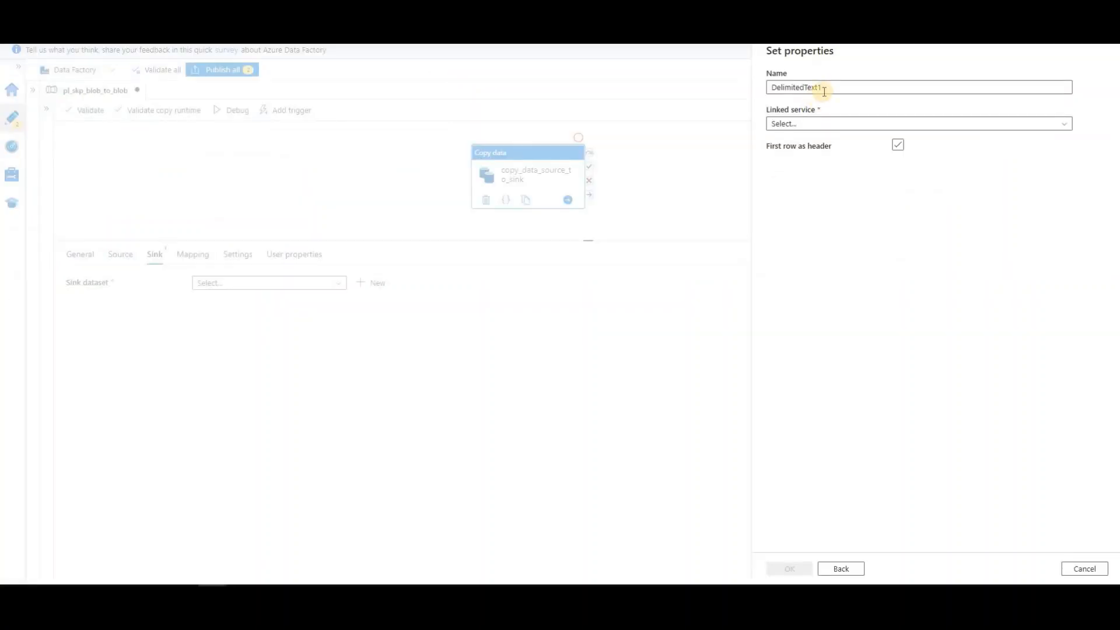
{"action": "left_click_drag", "start_coordinate": [823, 87], "coordinate": [692, 92]}
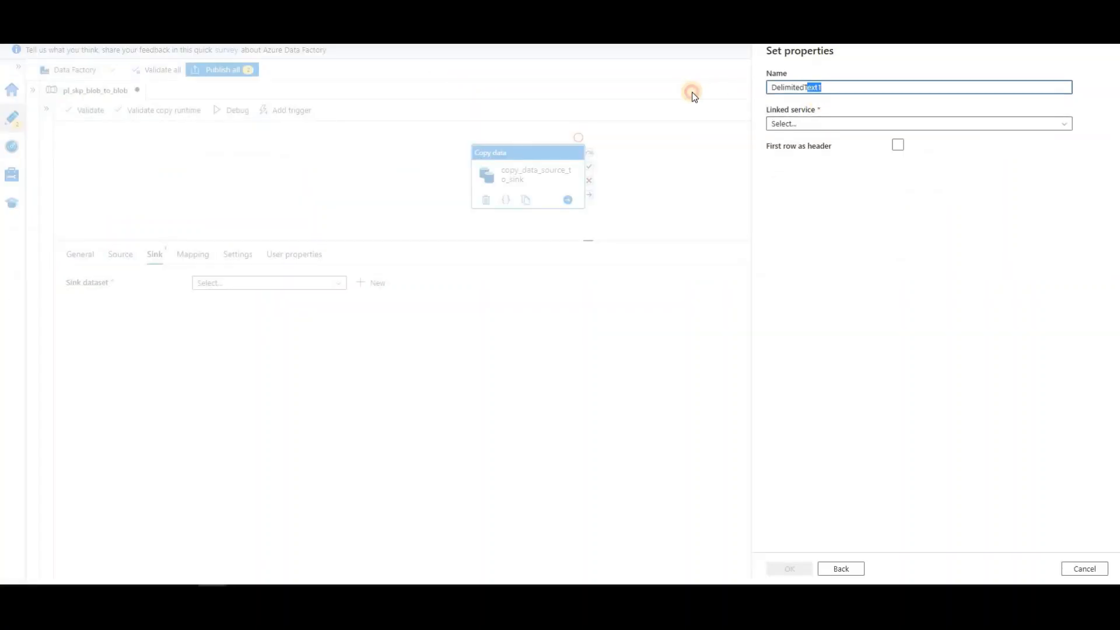
{"action": "type", "text": "ds_"}
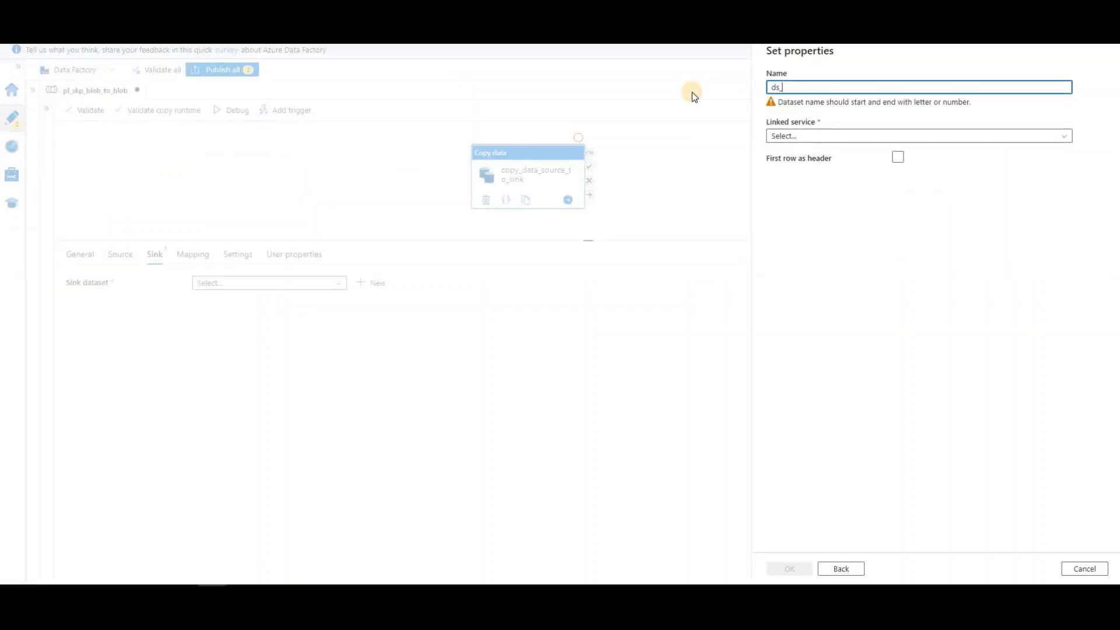
{"action": "type", "text": "sink"}
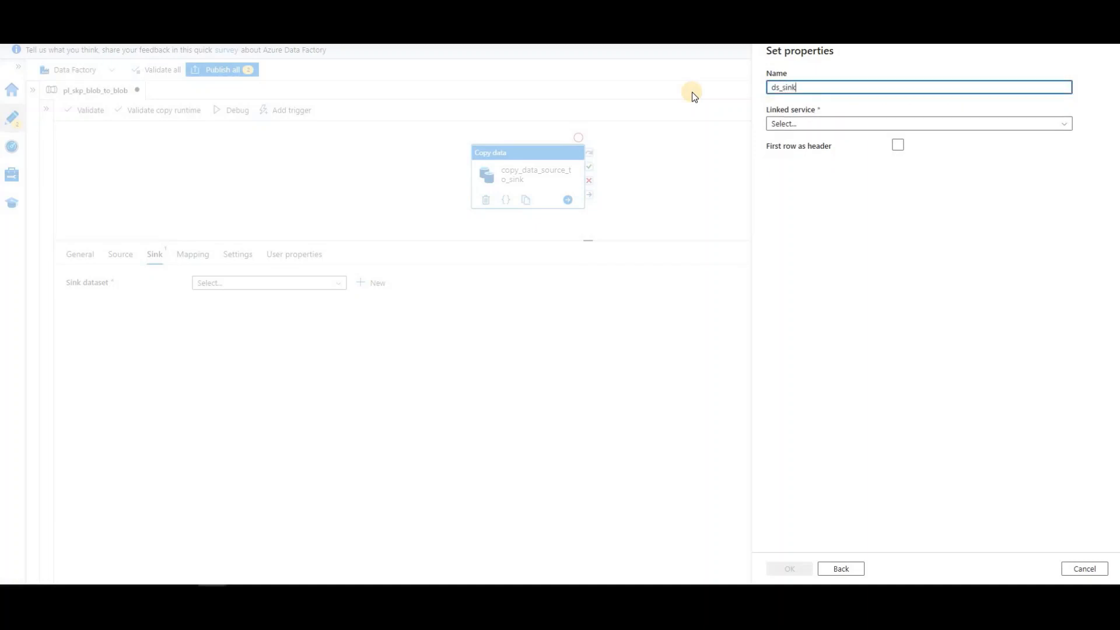
{"action": "type", "text": "_txt"}
Step: Try the existing ls_source_txt linked service for the sink dataset and review its connection settings
{"action": "left_click", "coordinate": [1064, 130]}
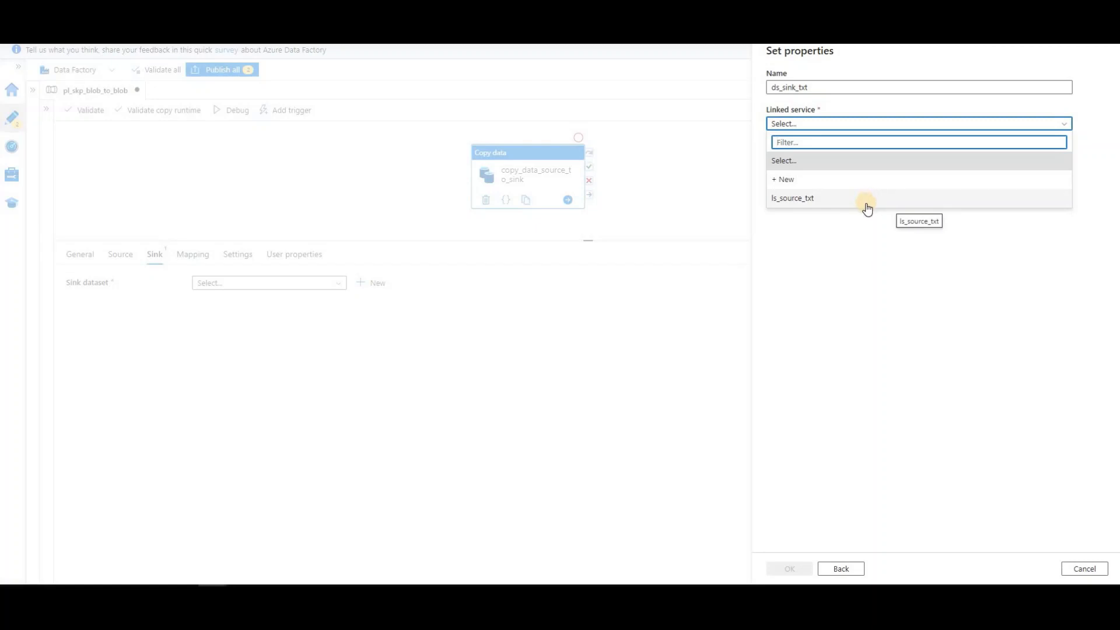
{"action": "left_click", "coordinate": [868, 198]}
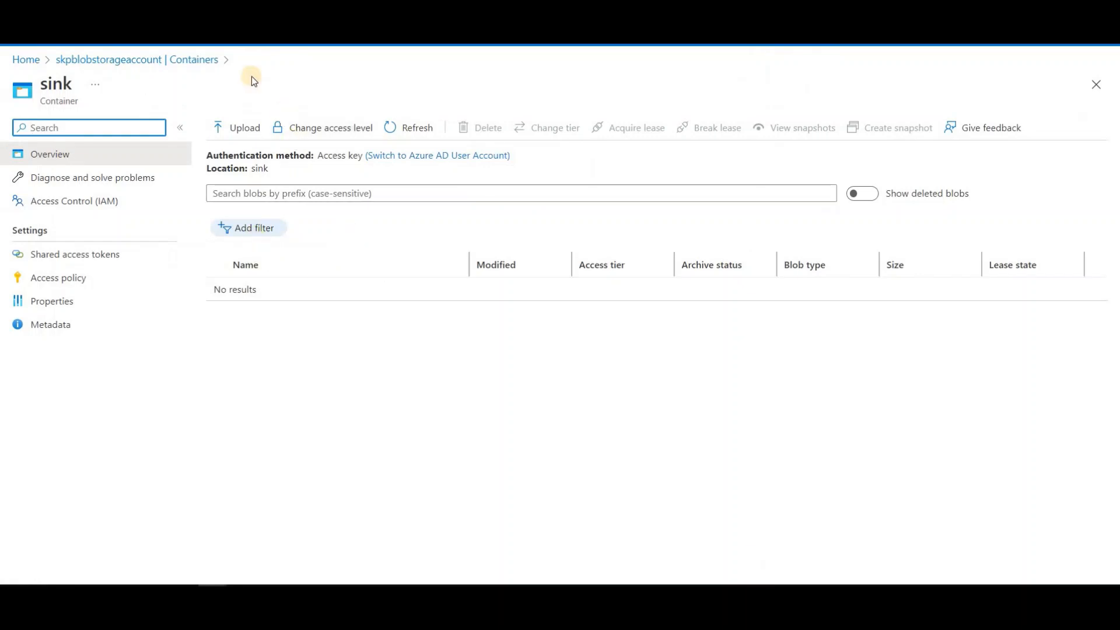
{"action": "left_click", "coordinate": [185, 61]}
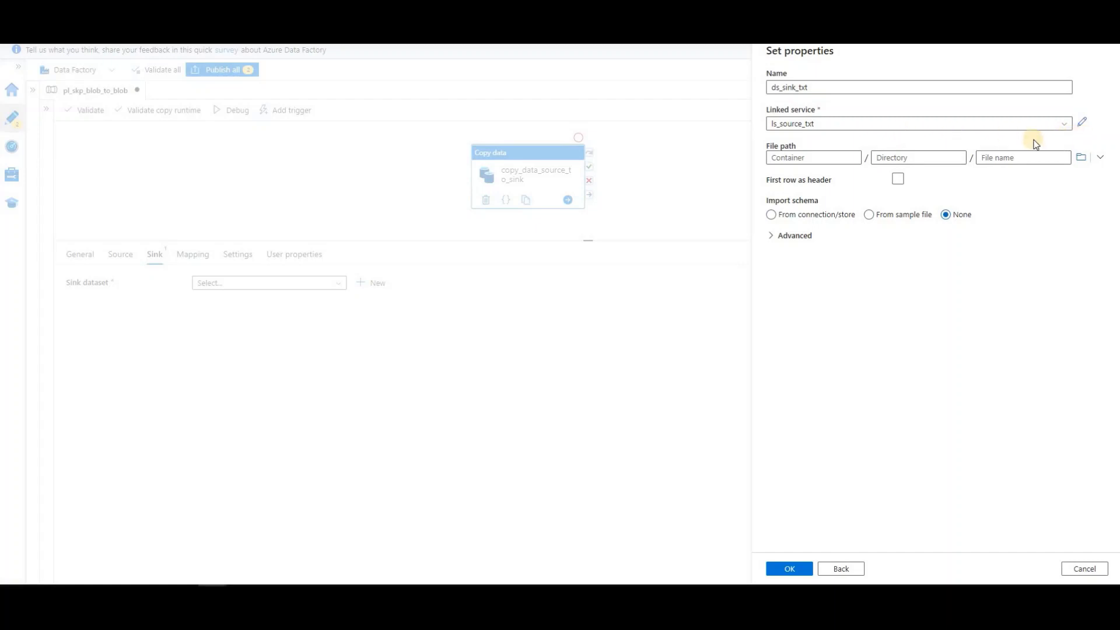
{"action": "left_click", "coordinate": [1083, 121]}
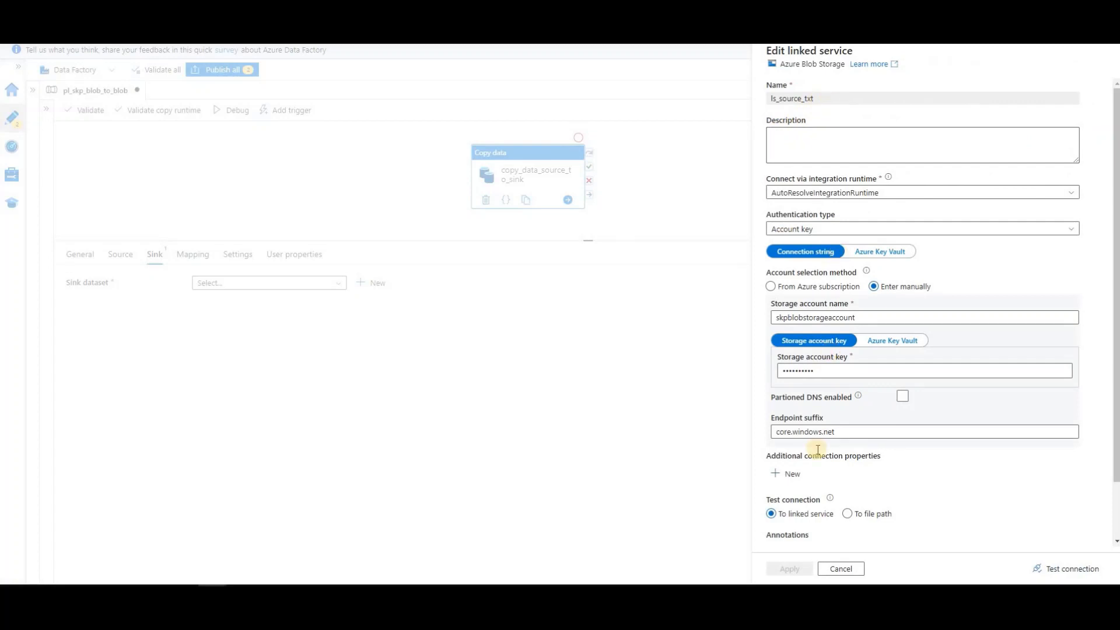
{"action": "left_click", "coordinate": [840, 568]}
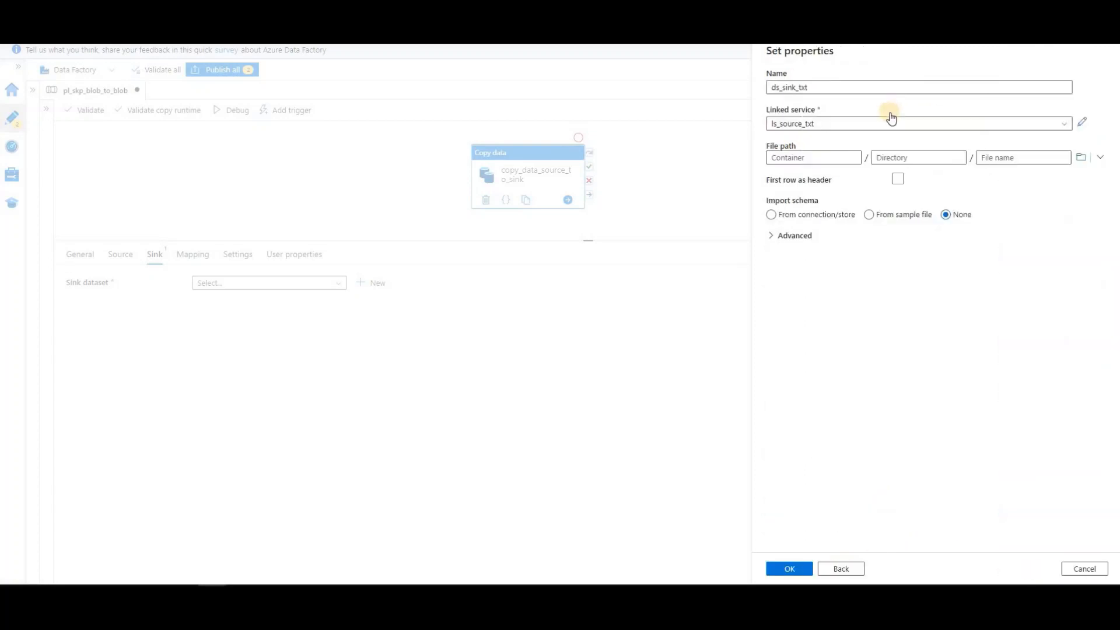
{"action": "left_click", "coordinate": [890, 120]}
{"action": "left_click", "coordinate": [788, 125]}
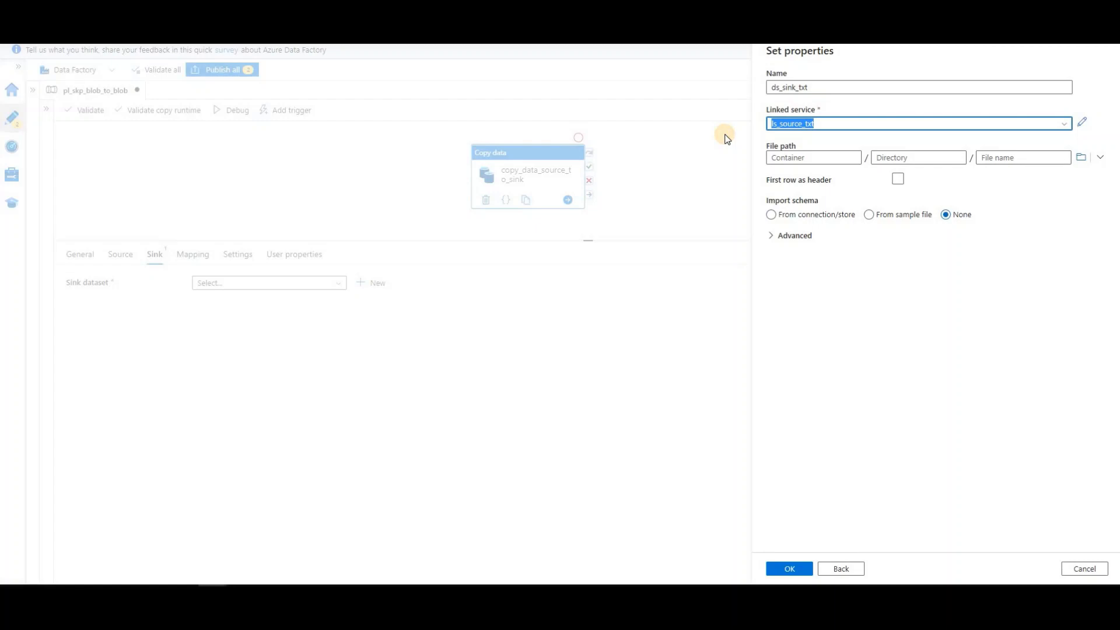
Step: Start a new Azure Blob Storage linked service for the sink dataset and name it Ls_sink_txt
{"action": "left_click", "coordinate": [1062, 125]}
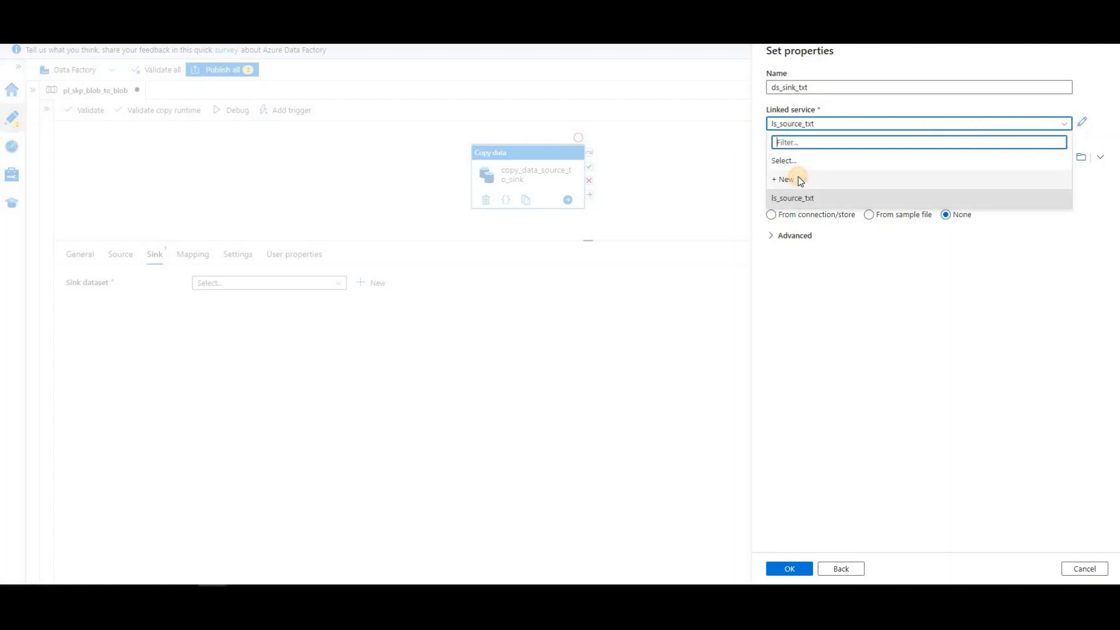
{"action": "left_click", "coordinate": [798, 179]}
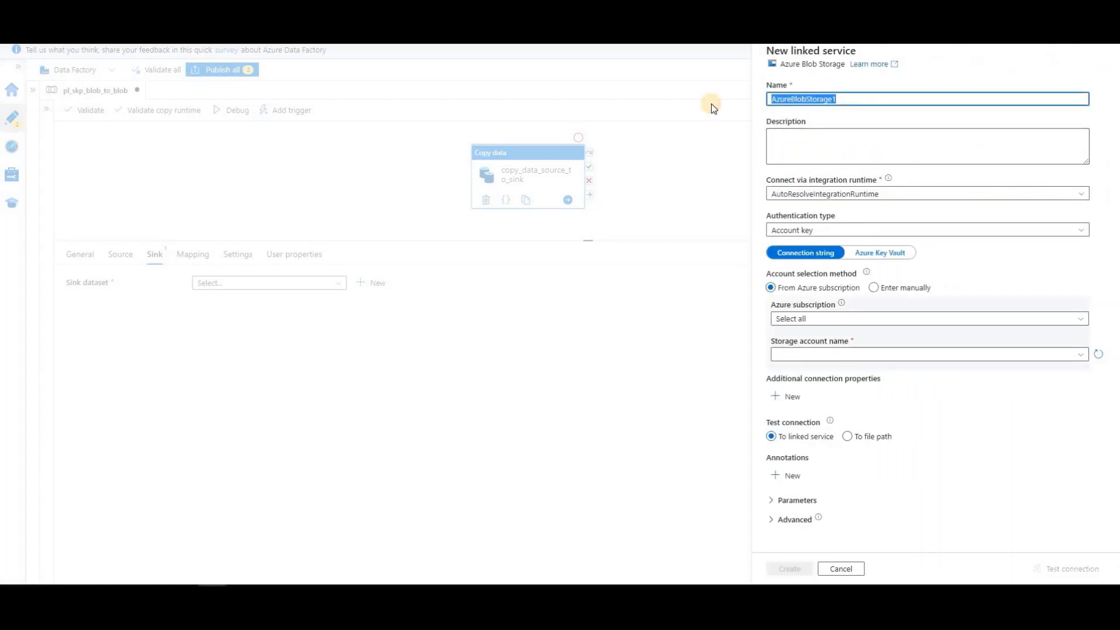
{"action": "type", "text": "Ls"}
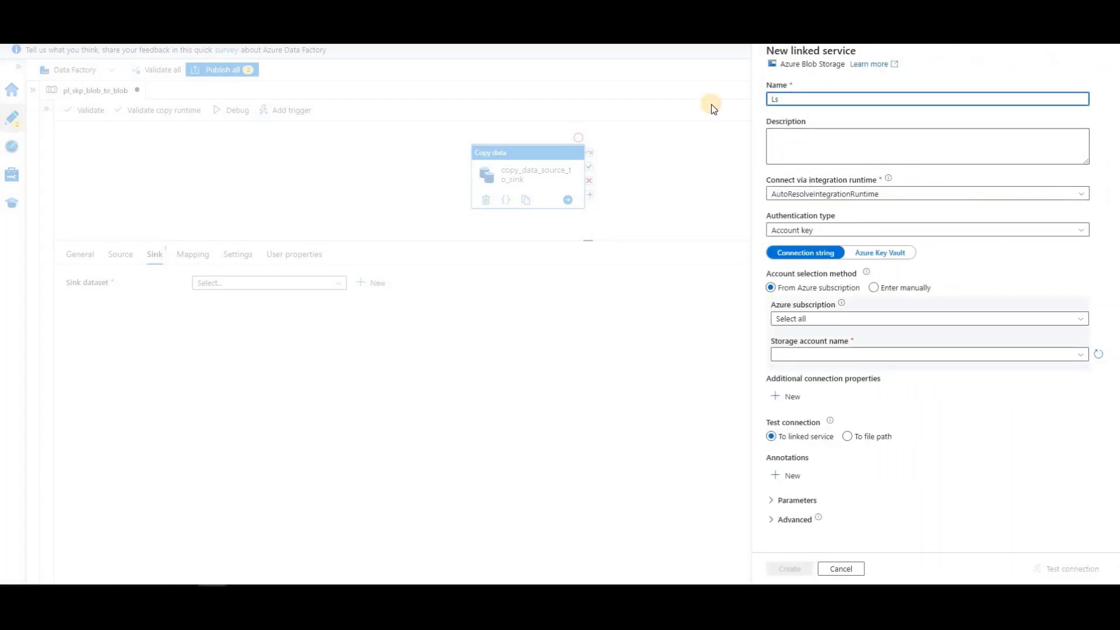
{"action": "type", "text": "_sink_txt"}
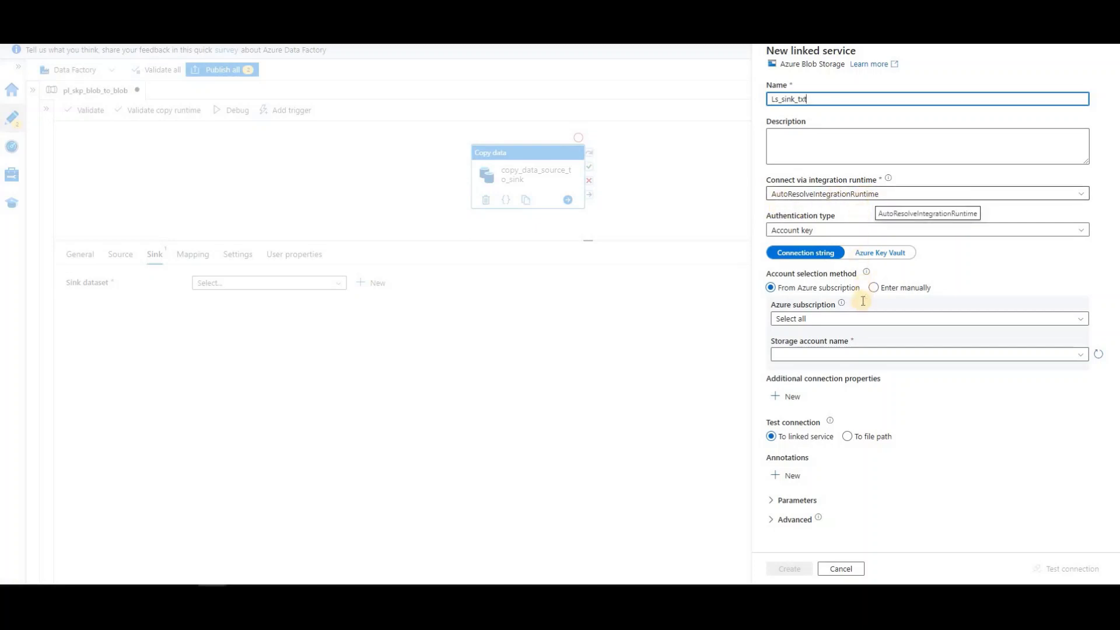
Step: Point the linked service at the Free Trial subscription's skpblobstorageaccount storage account, test the connection and create the service
{"action": "left_click", "coordinate": [802, 299]}
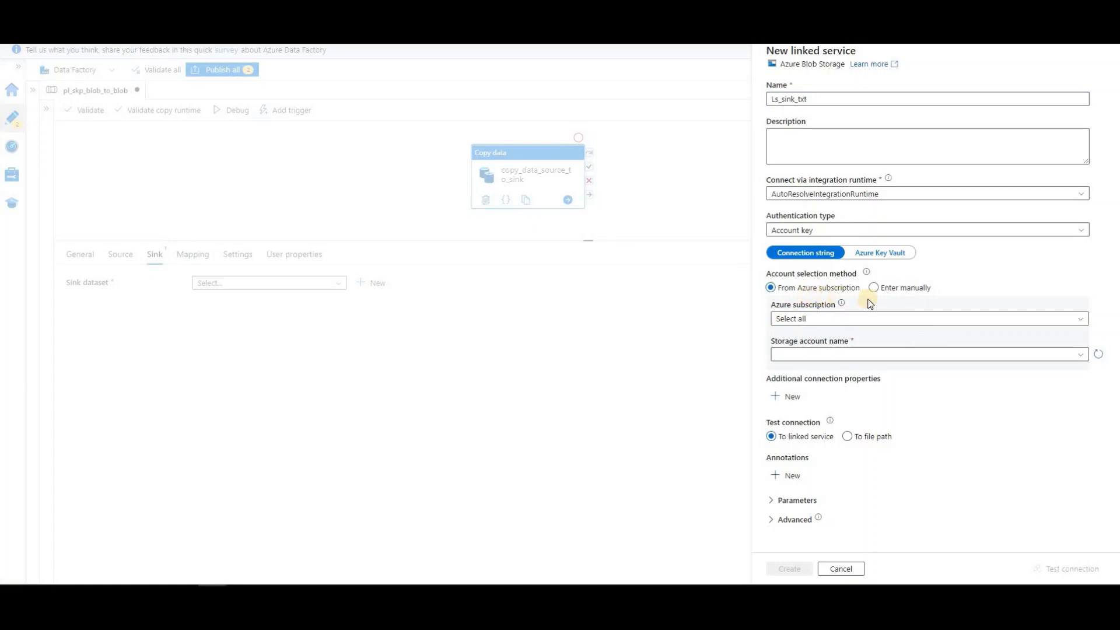
{"action": "left_click", "coordinate": [862, 318]}
{"action": "left_click", "coordinate": [841, 354]}
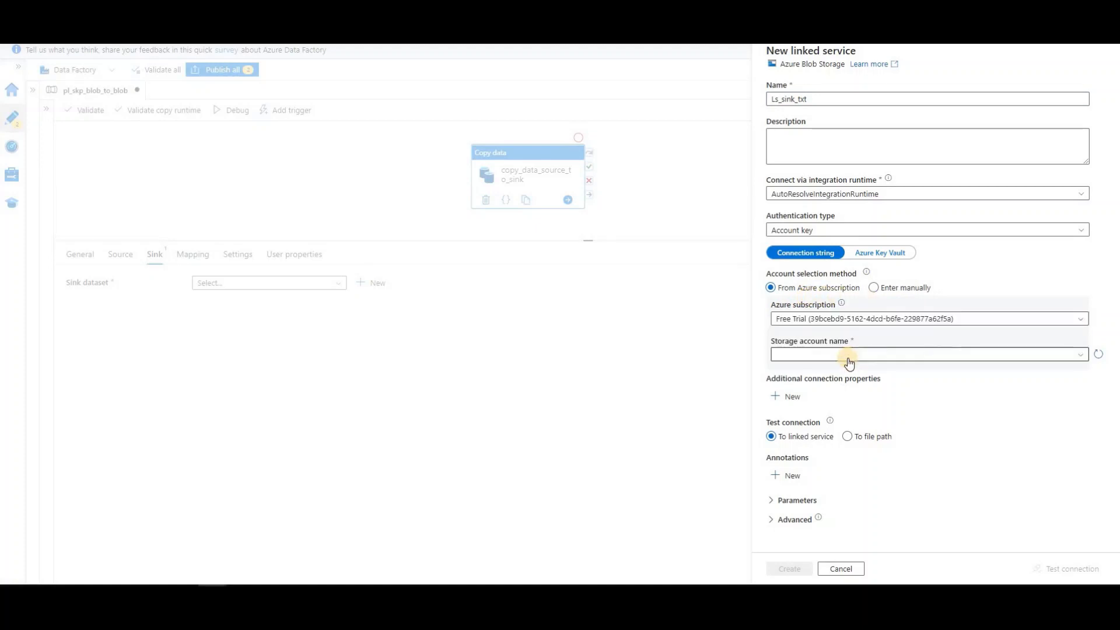
{"action": "left_click", "coordinate": [845, 355]}
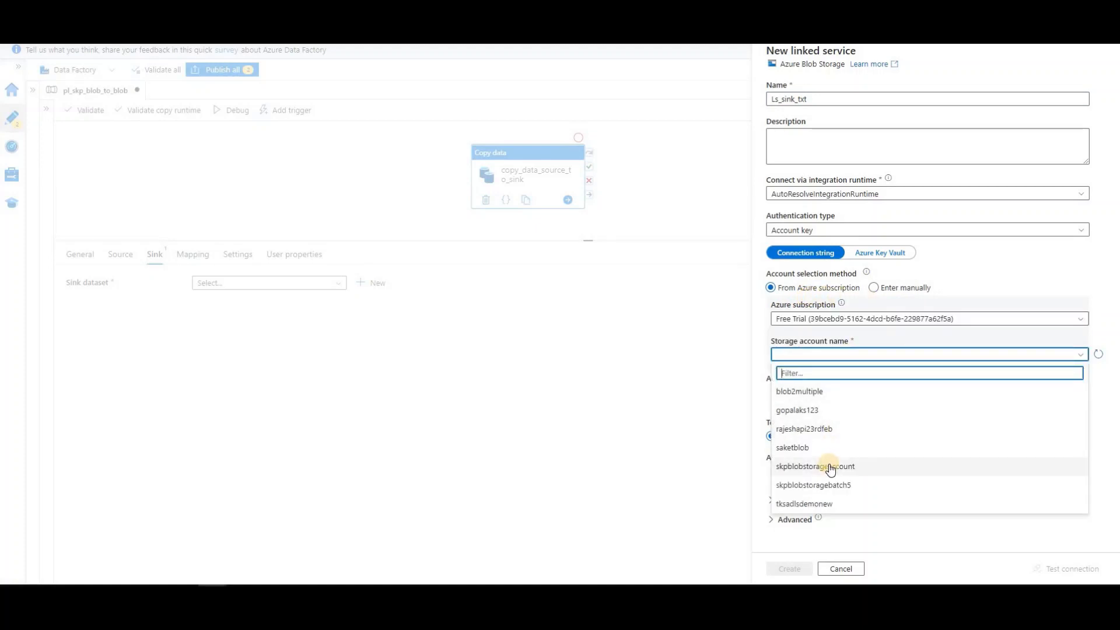
{"action": "left_click", "coordinate": [833, 466]}
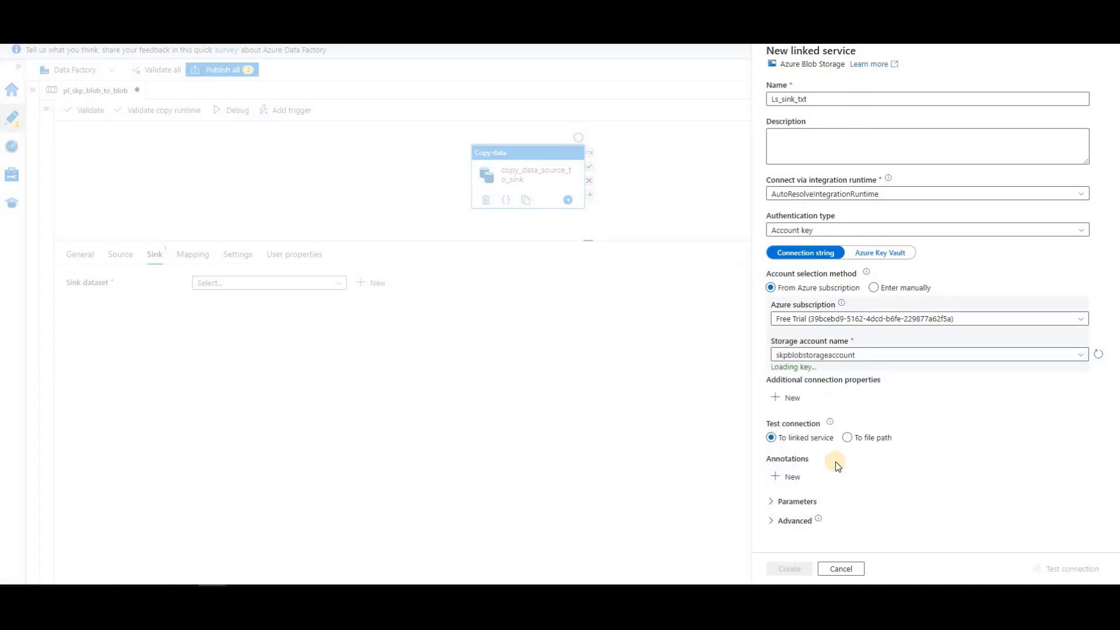
{"action": "left_click", "coordinate": [1062, 574]}
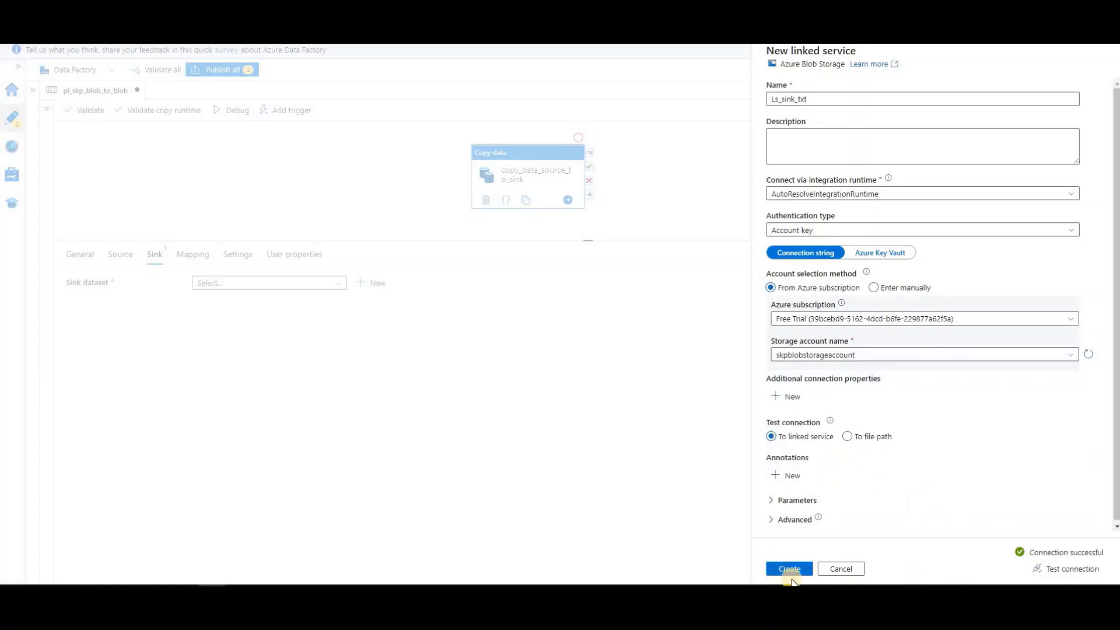
{"action": "left_click", "coordinate": [790, 571]}
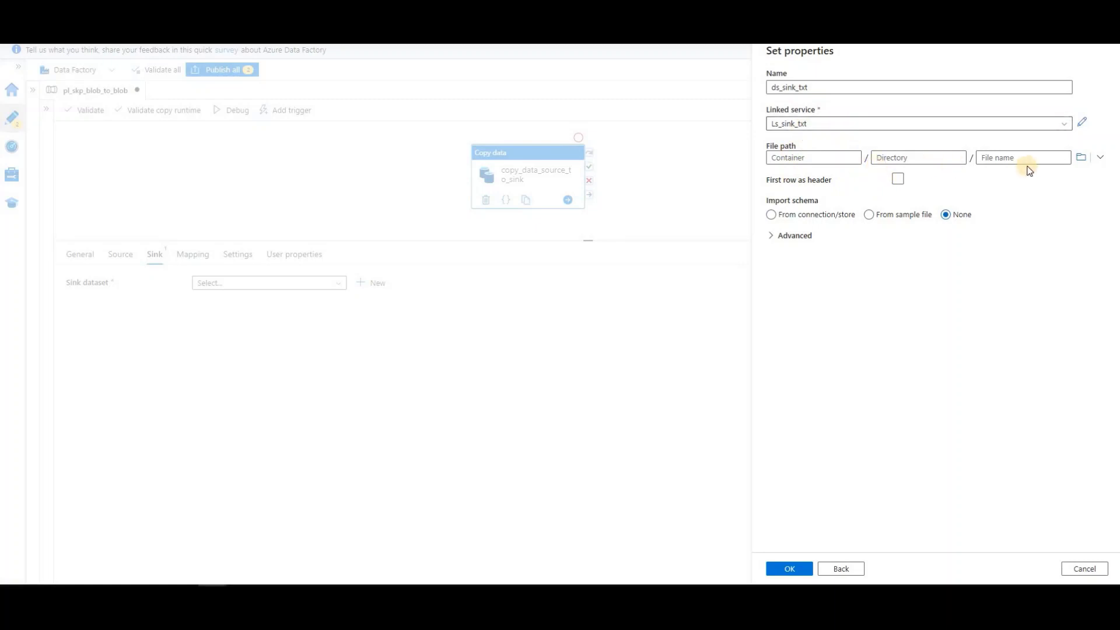
Step: Browse to the sink container for the sink dataset's file path and confirm the dataset's properties
{"action": "left_click", "coordinate": [799, 157]}
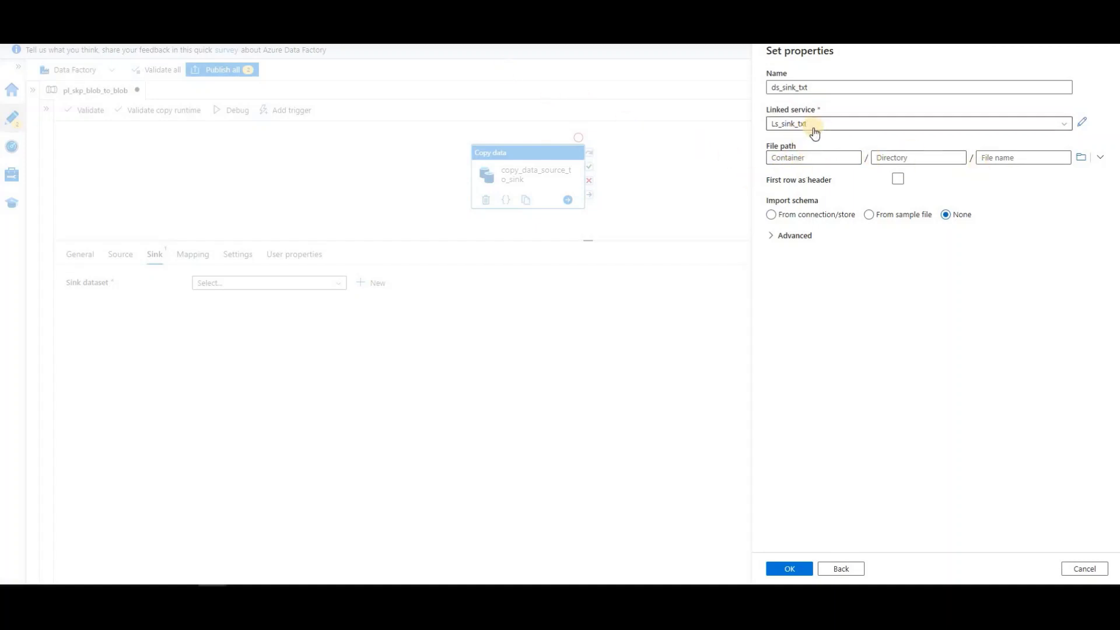
{"action": "left_click", "coordinate": [1081, 158]}
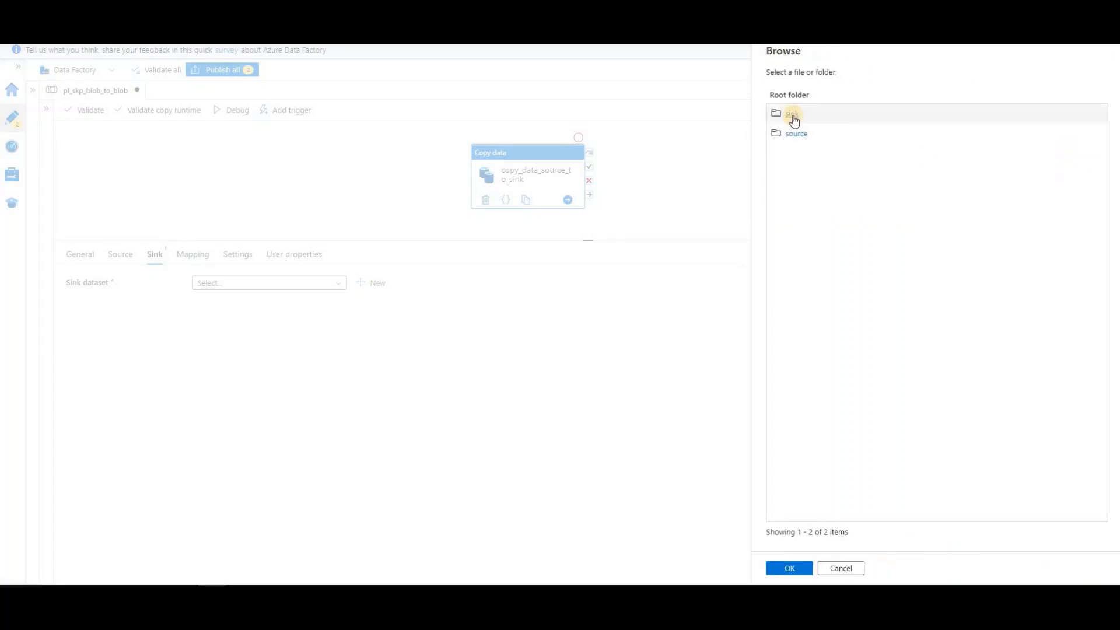
{"action": "left_click", "coordinate": [793, 115]}
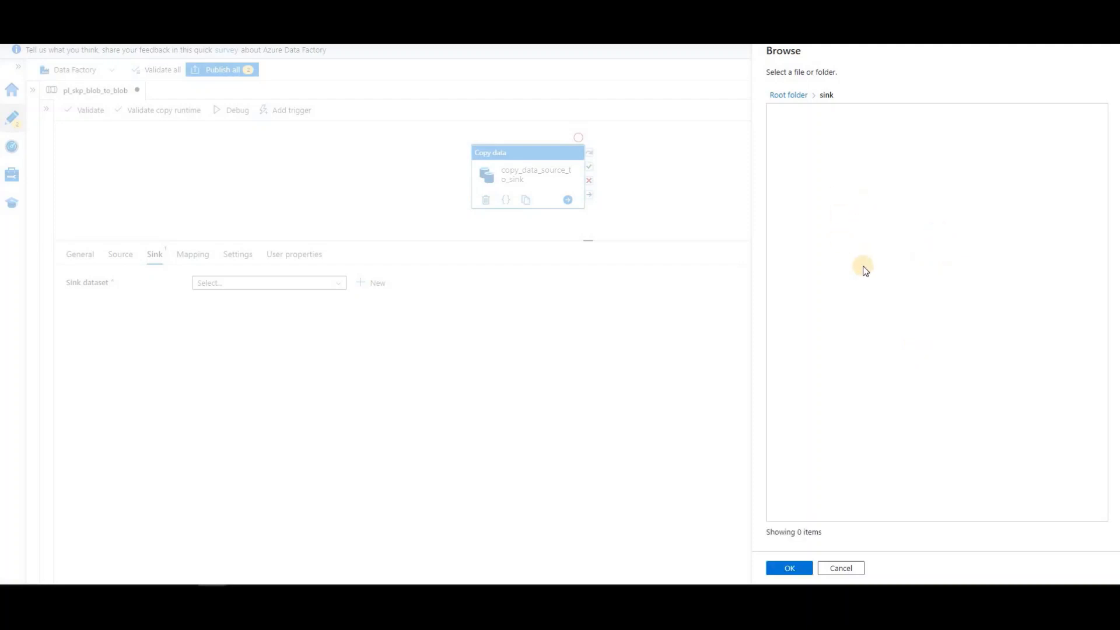
{"action": "left_click", "coordinate": [798, 567]}
{"action": "double_click", "coordinate": [775, 157]}
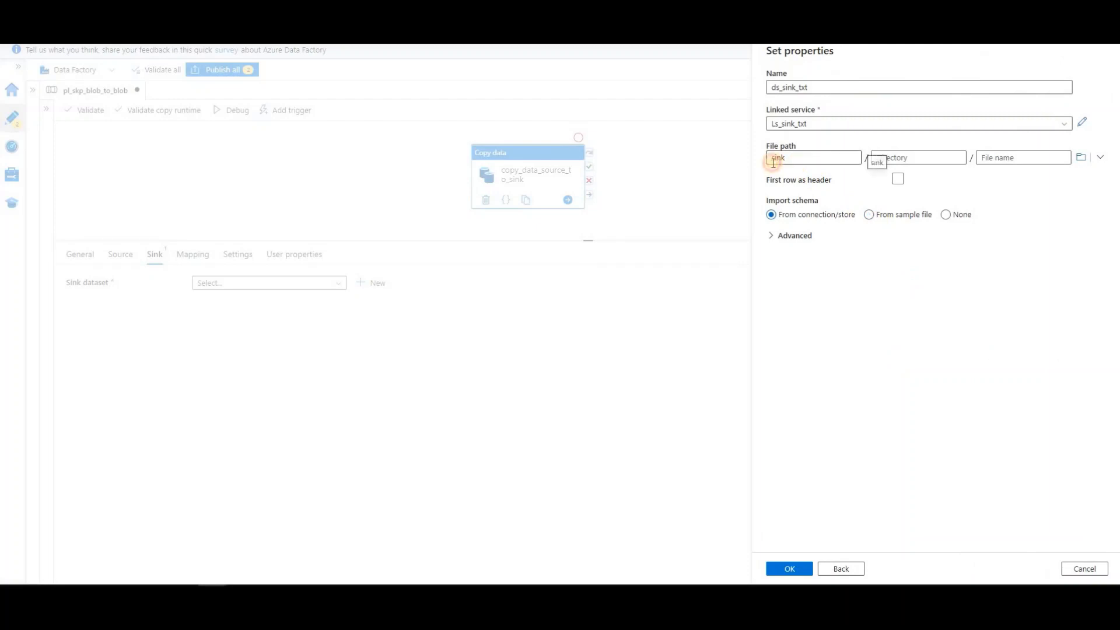
{"action": "left_click", "coordinate": [986, 312]}
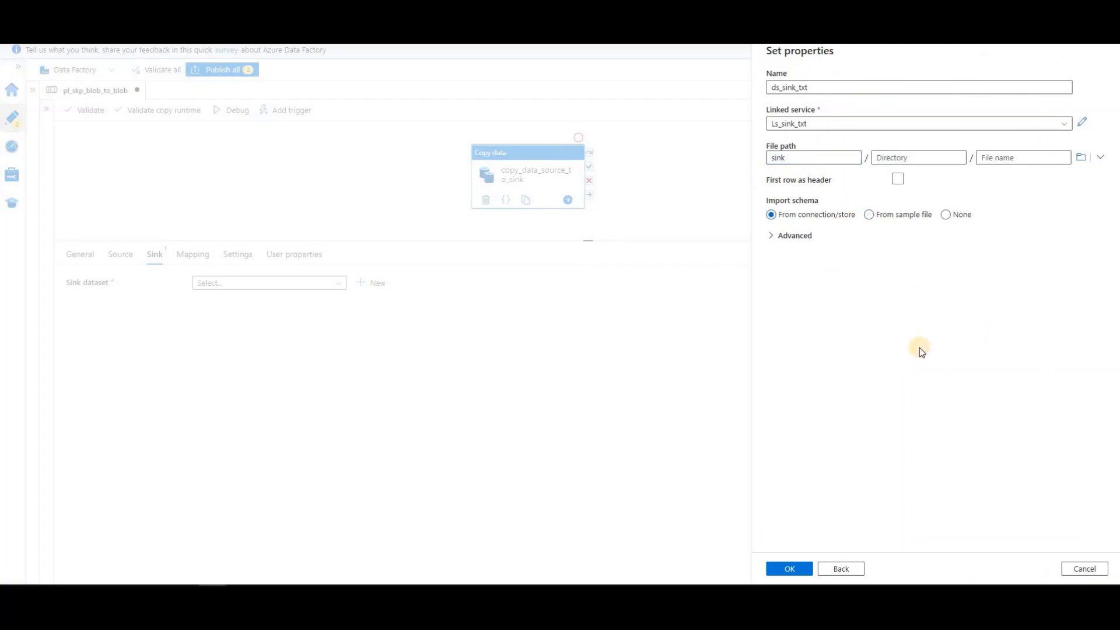
{"action": "left_click", "coordinate": [794, 574]}
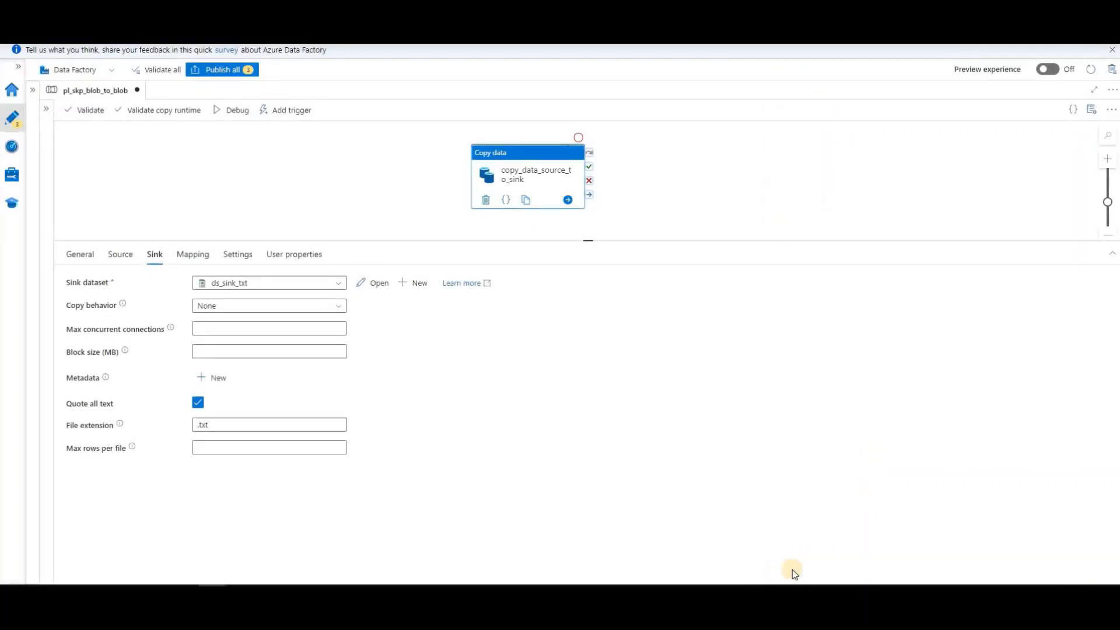
Step: Review the copy activity's source settings, then publish the pipeline pl_skp_blob_to_blob with its source and sink datasets
{"action": "left_click", "coordinate": [119, 255]}
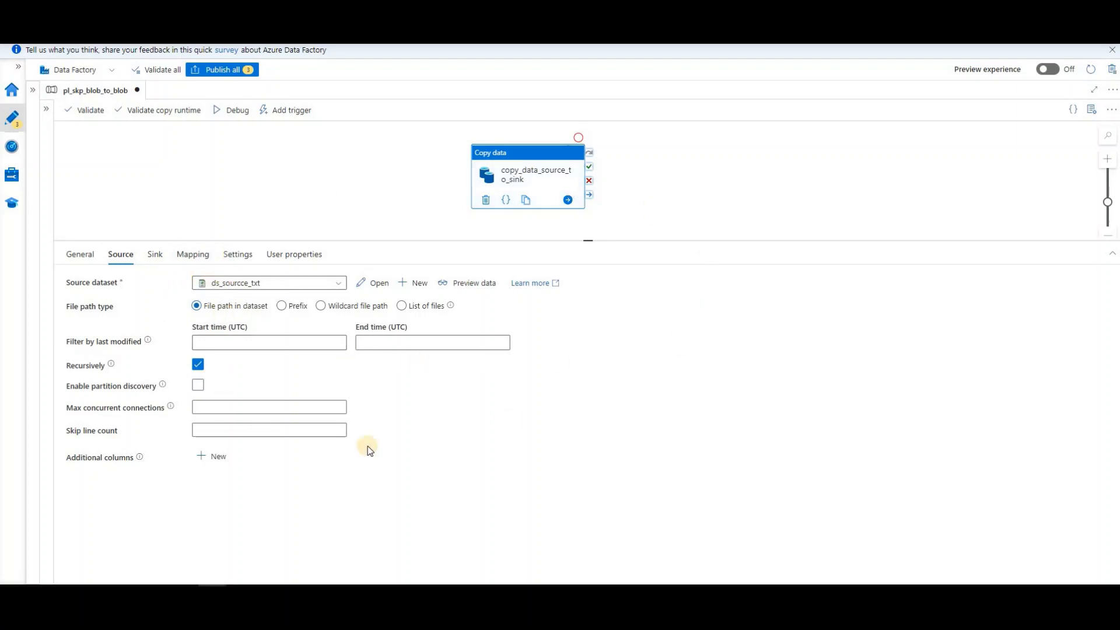
{"action": "left_click", "coordinate": [227, 71]}
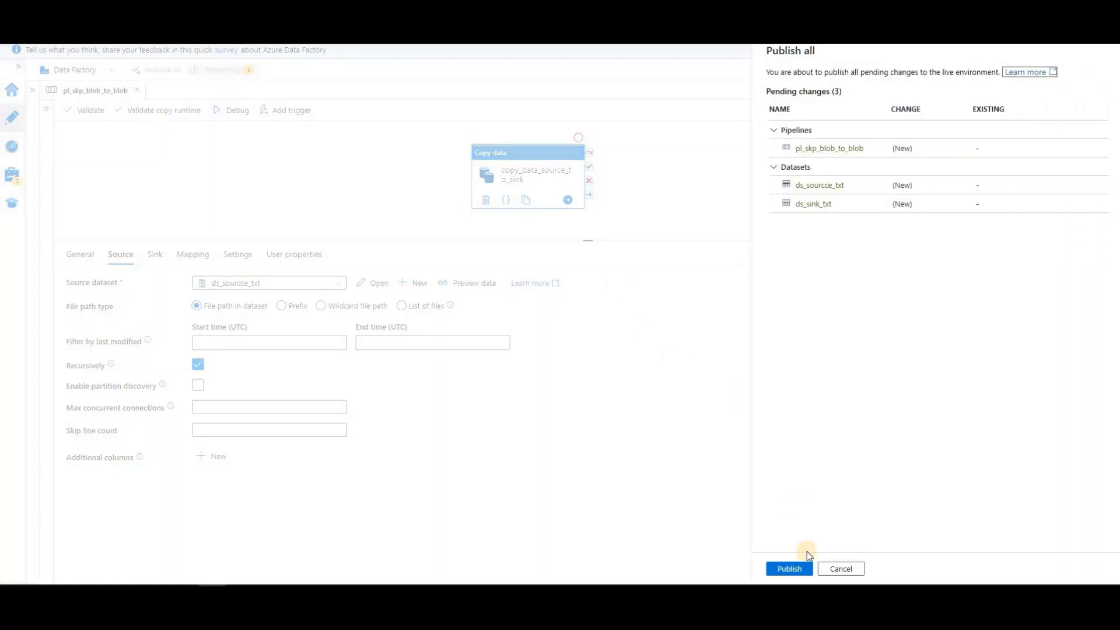
{"action": "left_click", "coordinate": [788, 570]}
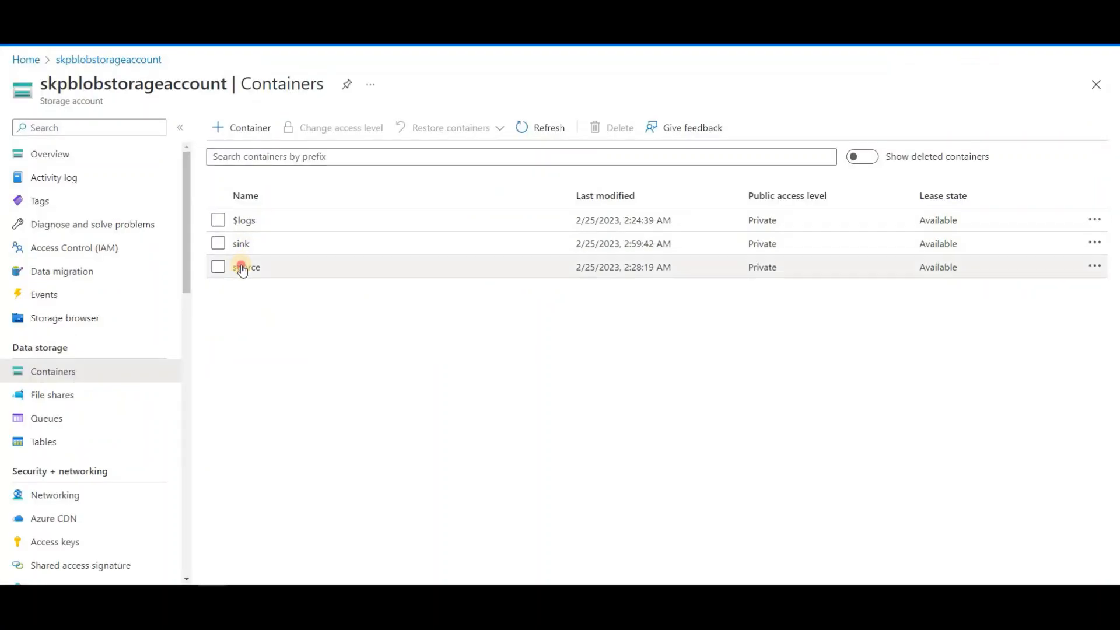
Step: Switch to the Azure portal and inspect the files in the source container, then the refreshed contents of the sink container
{"action": "left_click", "coordinate": [245, 265]}
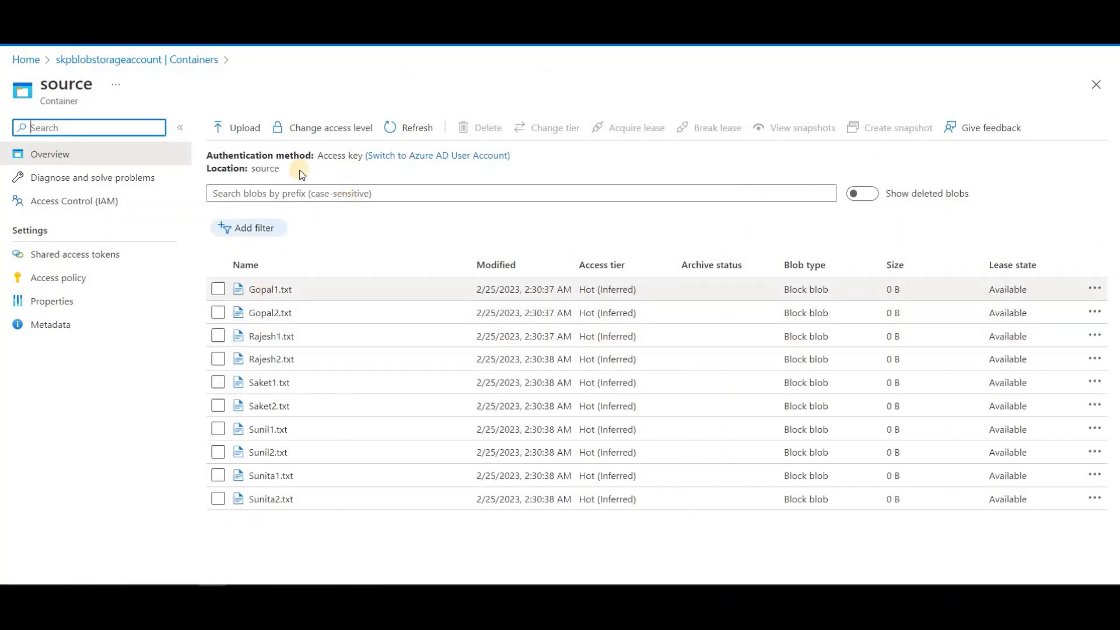
{"action": "left_click", "coordinate": [140, 62]}
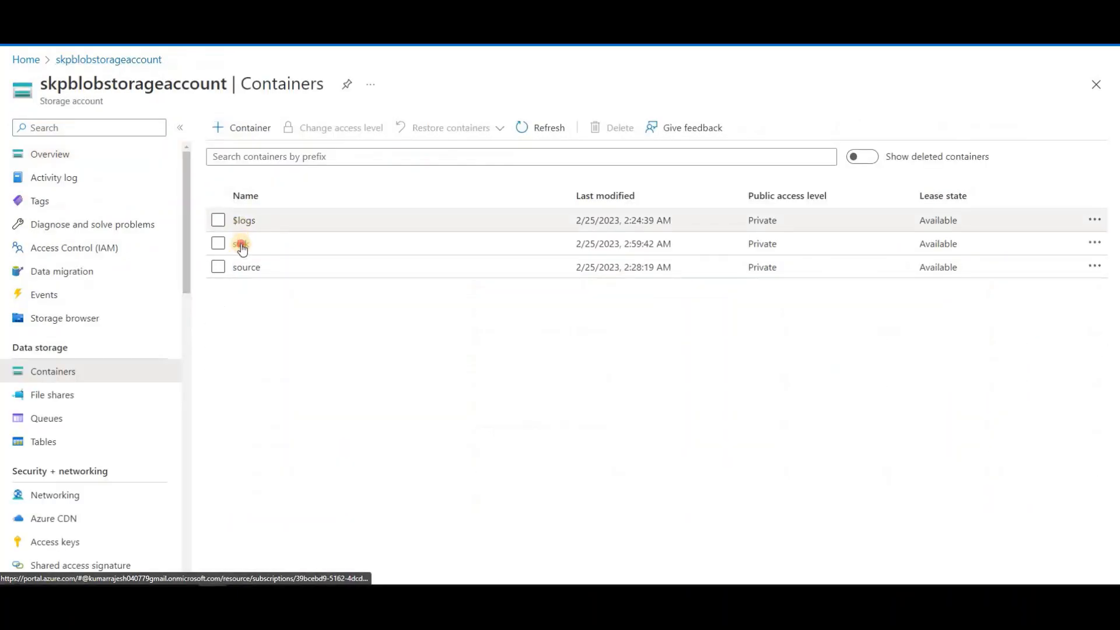
{"action": "left_click", "coordinate": [240, 244]}
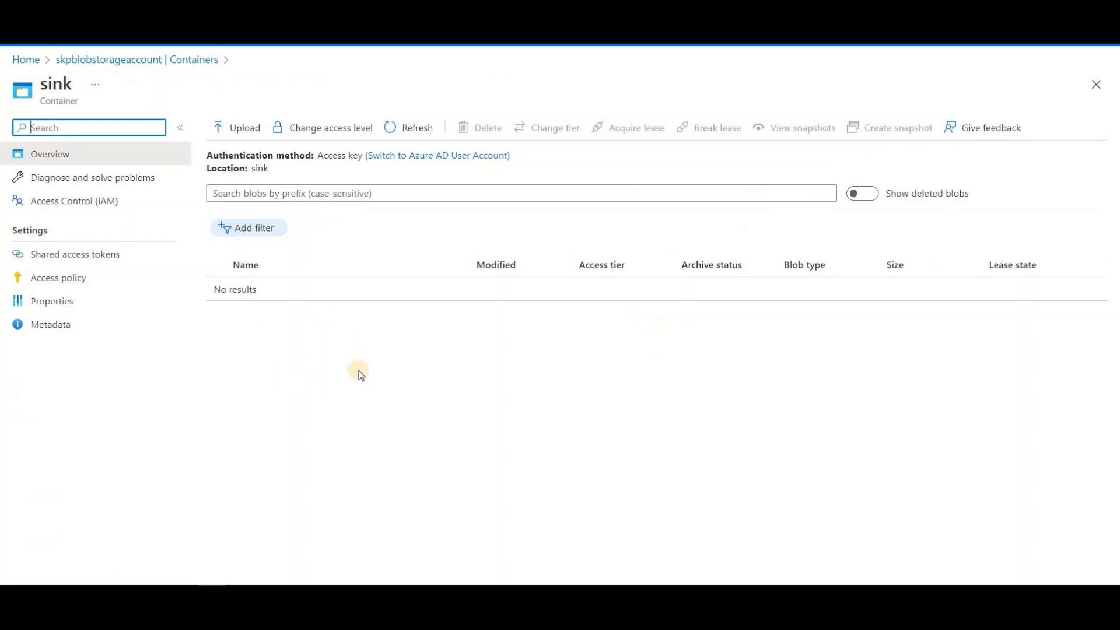
{"action": "left_click", "coordinate": [408, 128]}
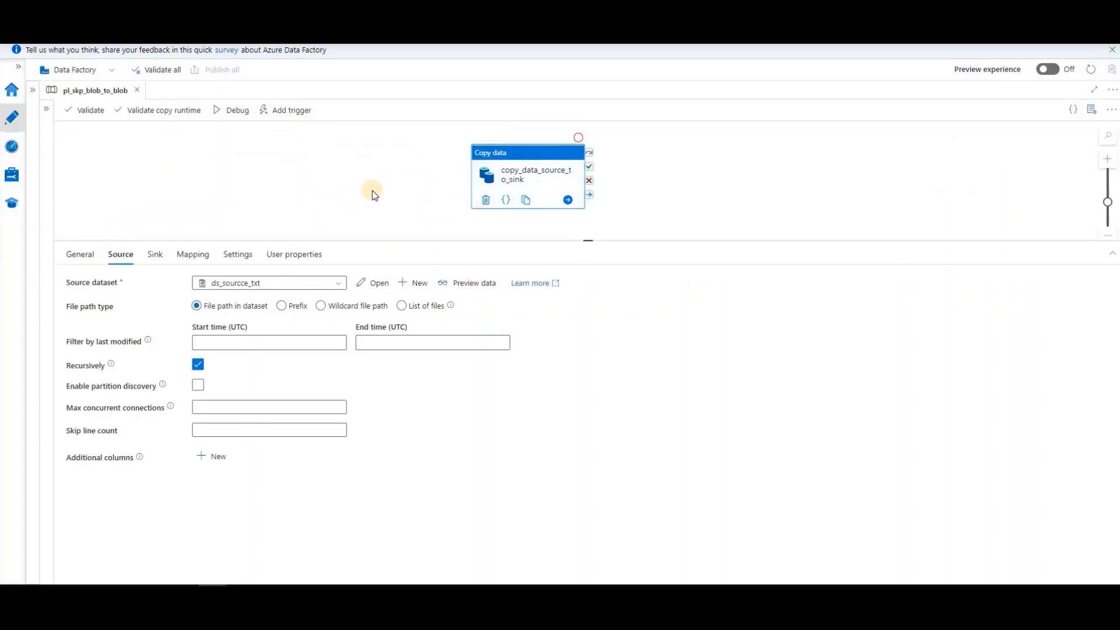
Step: Run the pipeline in debug mode in Data Factory and refresh the status of the copy activity's run
{"action": "left_click", "coordinate": [288, 126]}
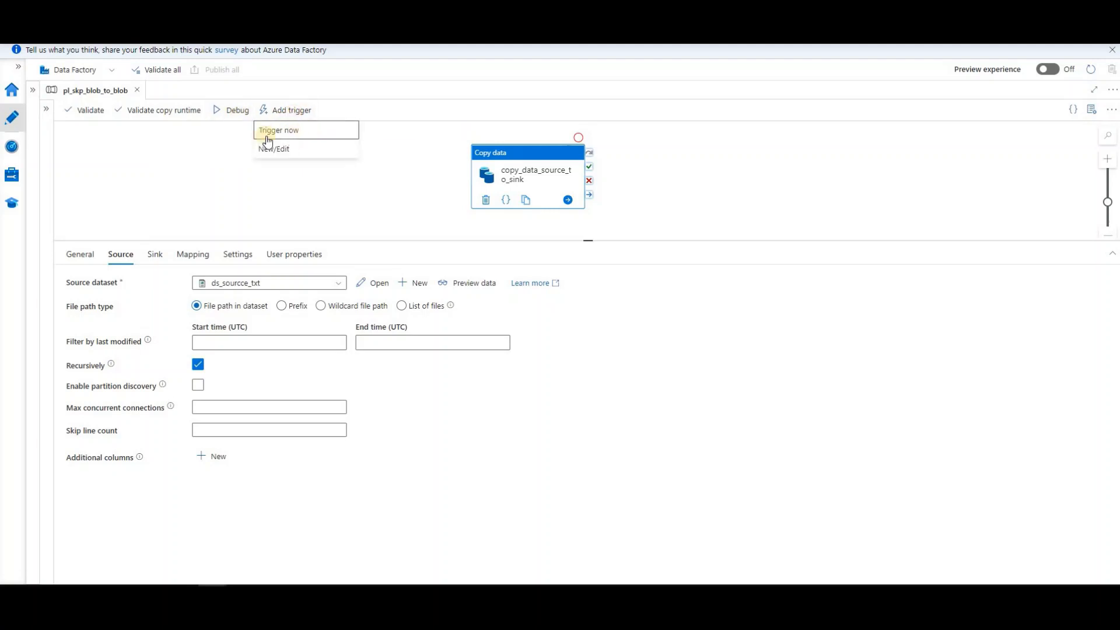
{"action": "left_click", "coordinate": [285, 142]}
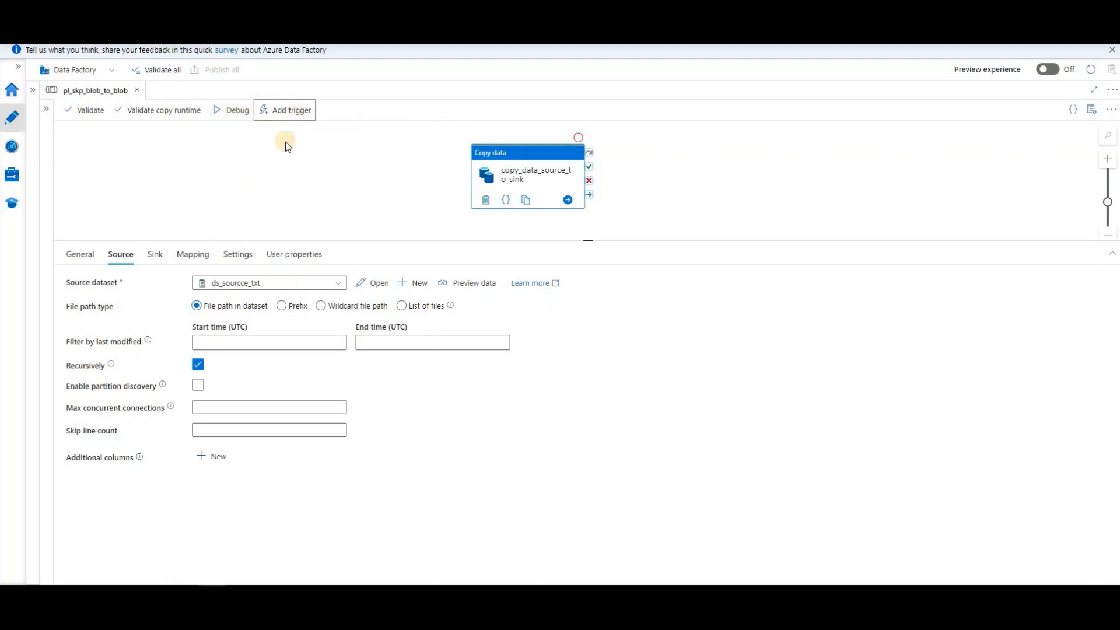
{"action": "left_click", "coordinate": [230, 111]}
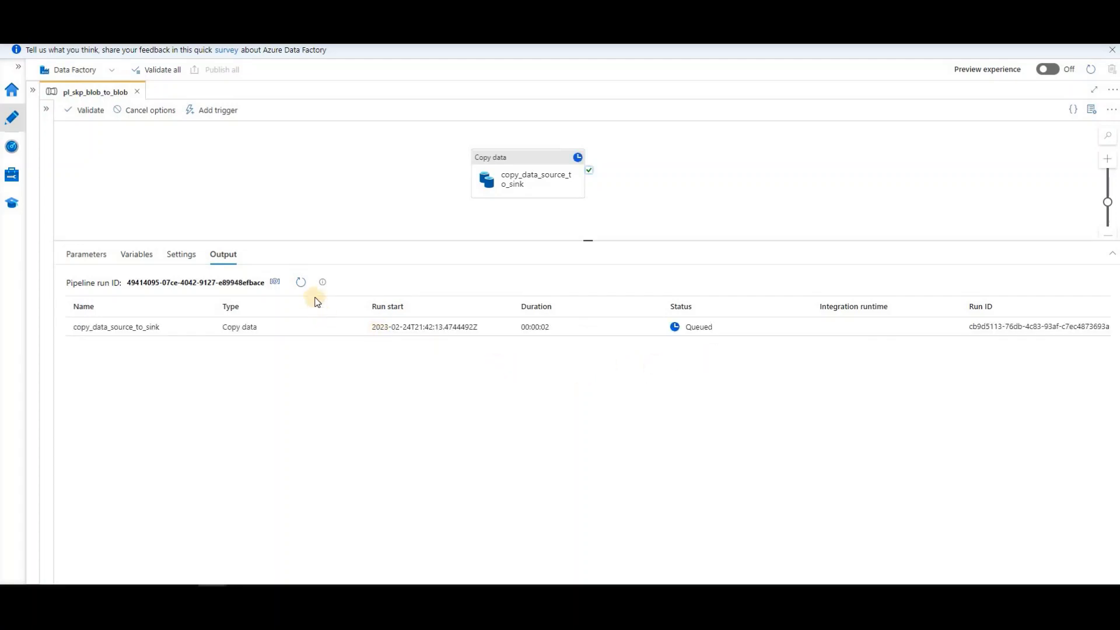
{"action": "left_click", "coordinate": [301, 284]}
{"action": "left_click", "coordinate": [301, 284]}
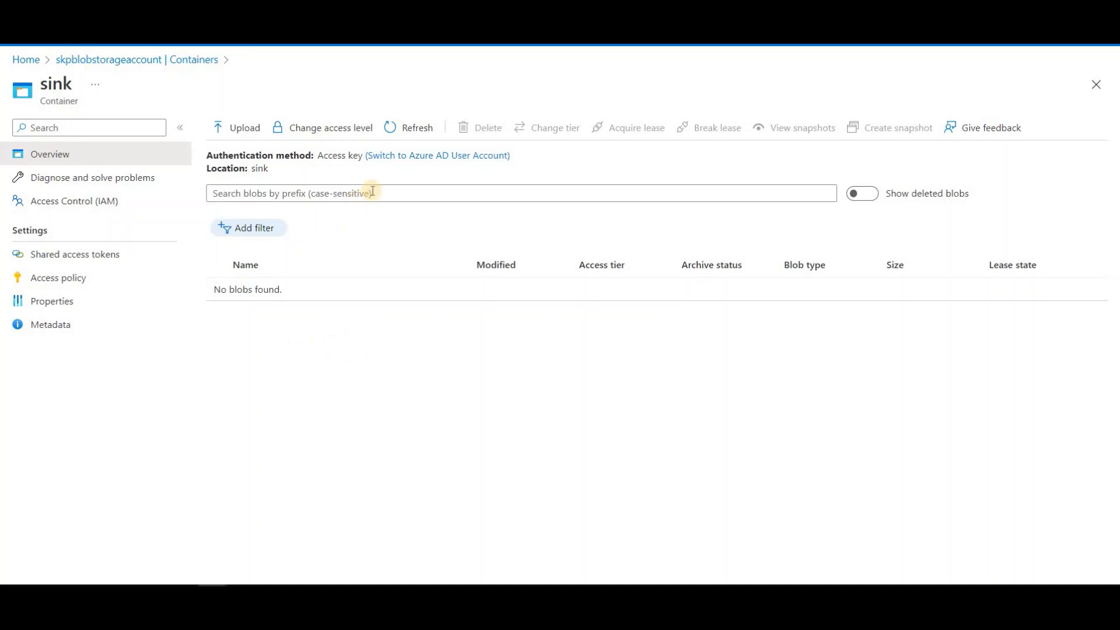
Step: Check the refreshed sink container in the Azure portal for copied files, then return to the storage account's container list
{"action": "left_click", "coordinate": [416, 129]}
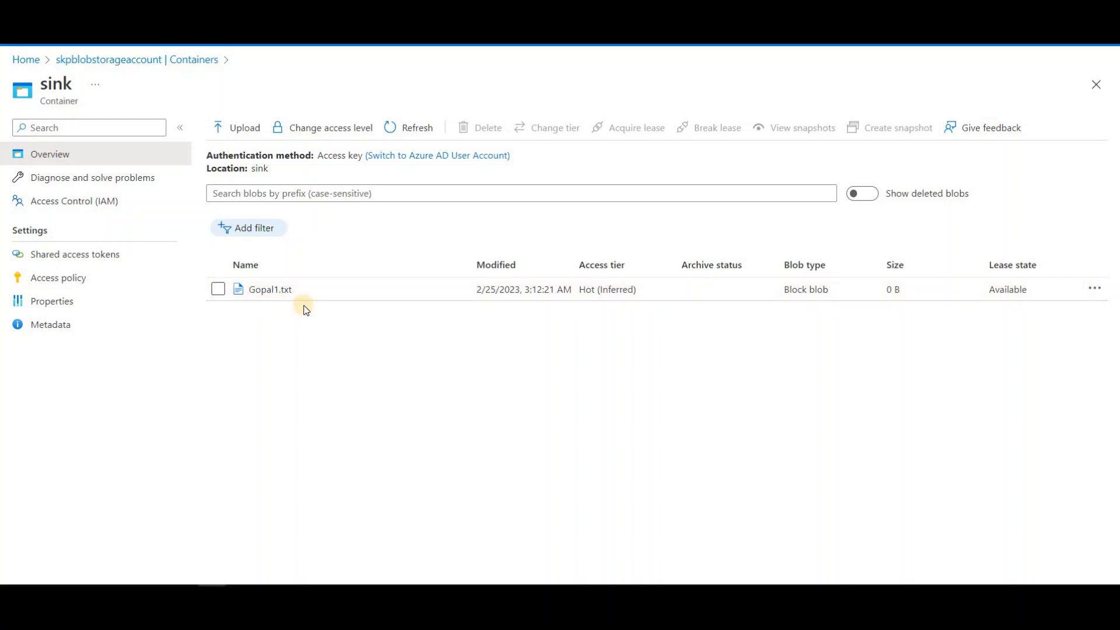
{"action": "left_click", "coordinate": [177, 64]}
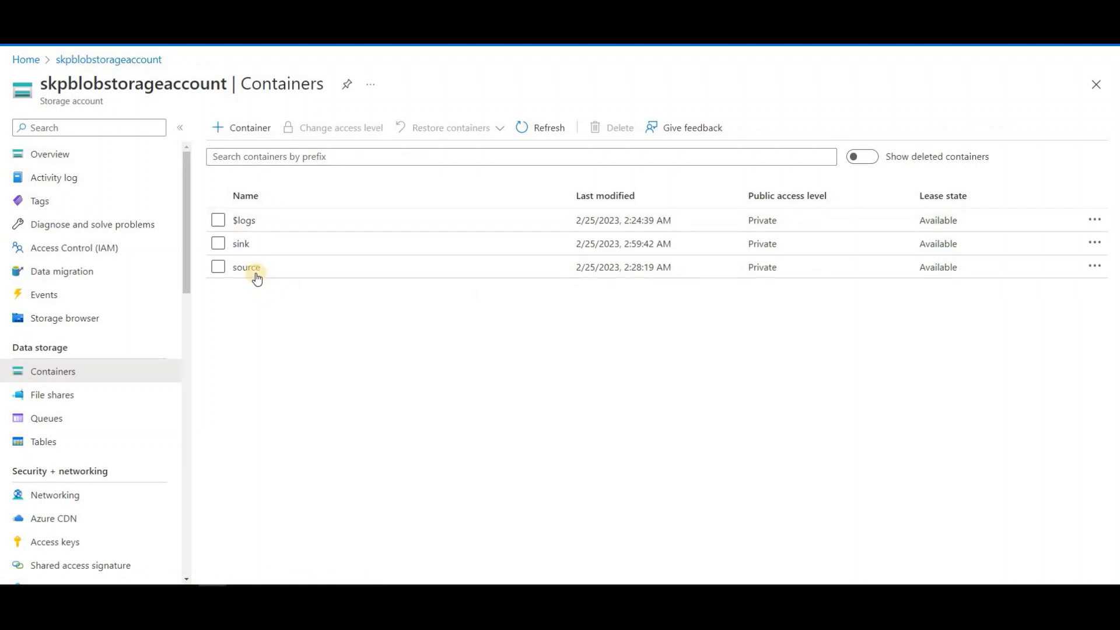